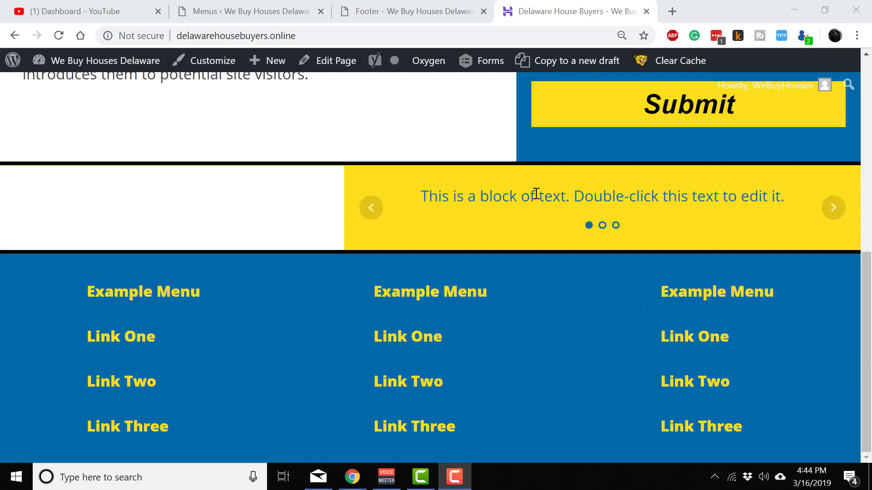
Check the footer slider on the live page by moving to the previous and next slides
left_click(370, 212)
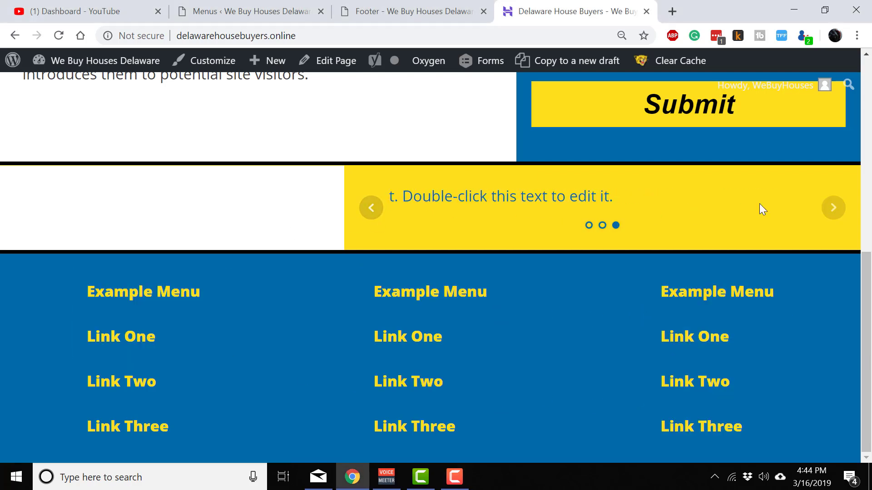
left_click(823, 213)
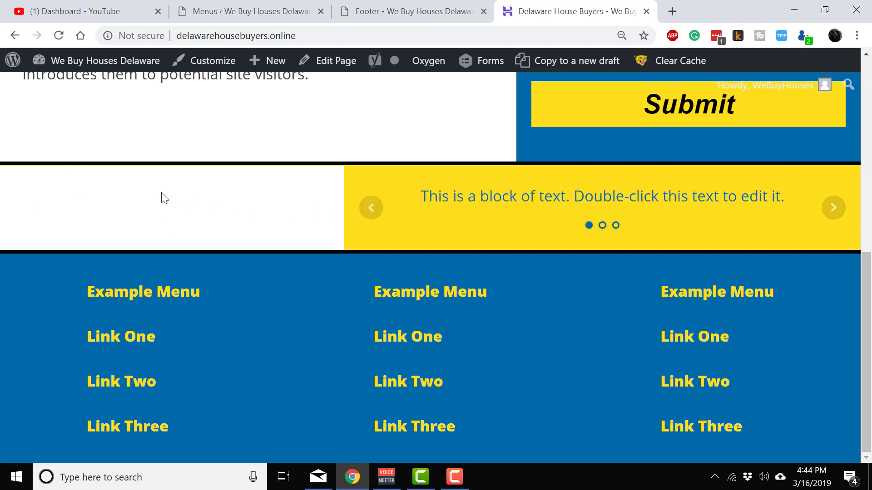
left_click(269, 201)
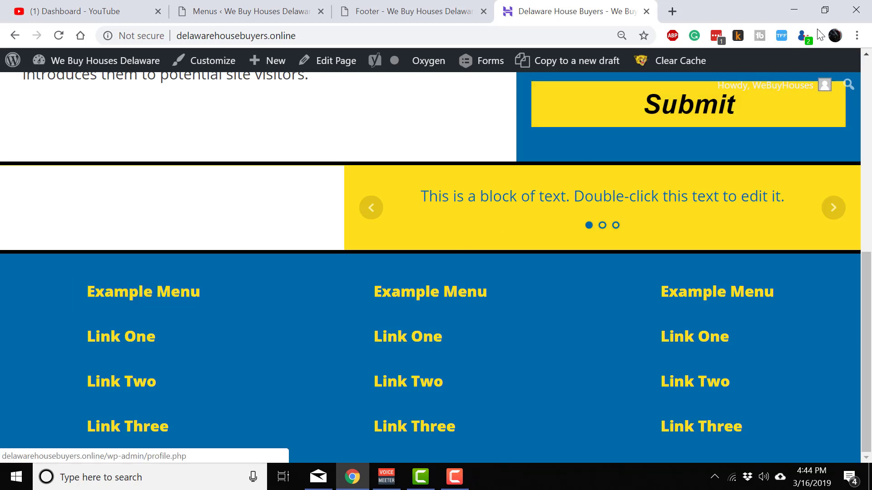
Narrow the browser window to check the live footer and its first mobile menu, then restore the full window size
left_click(825, 10)
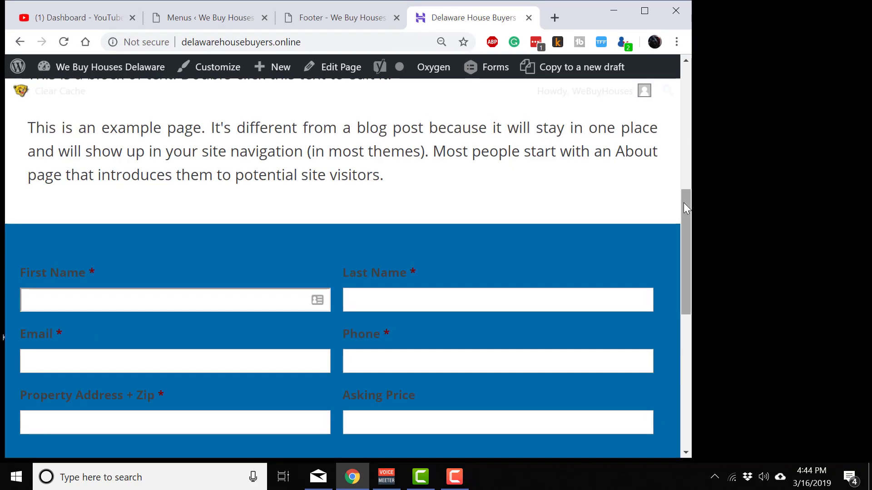
left_click_drag(683, 203, 671, 376)
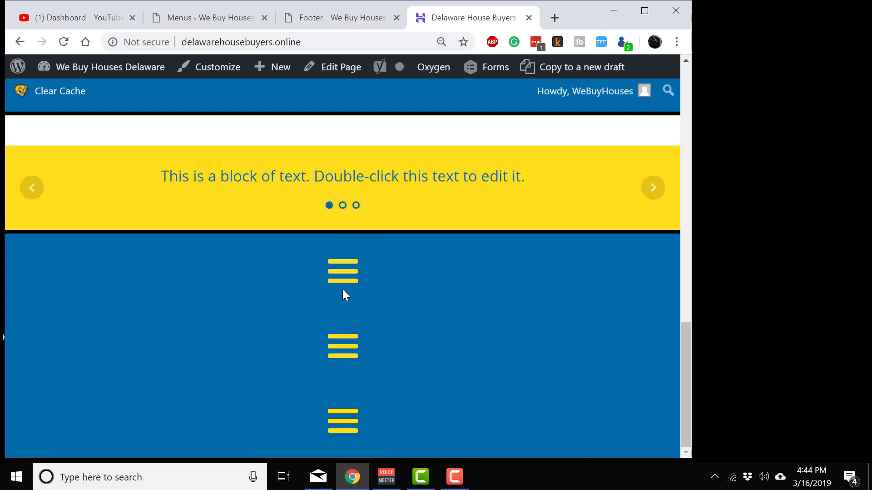
left_click(343, 273)
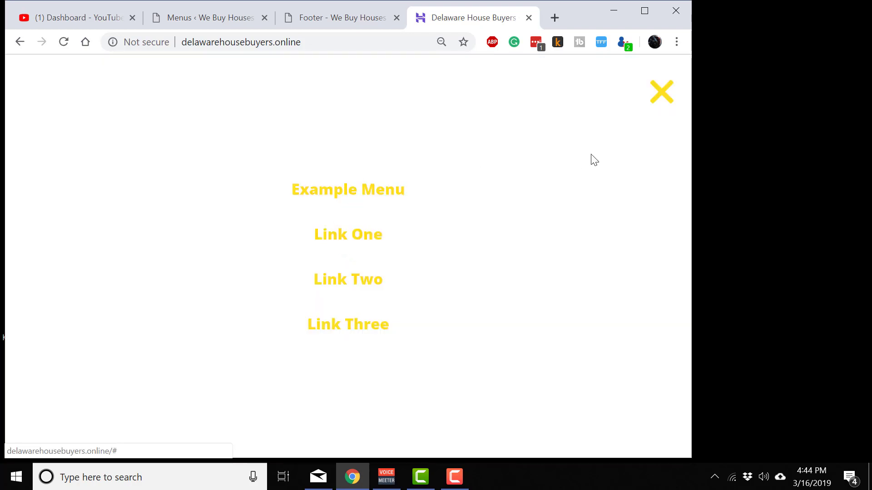
left_click(655, 112)
scroll(436, 397, "down", 10)
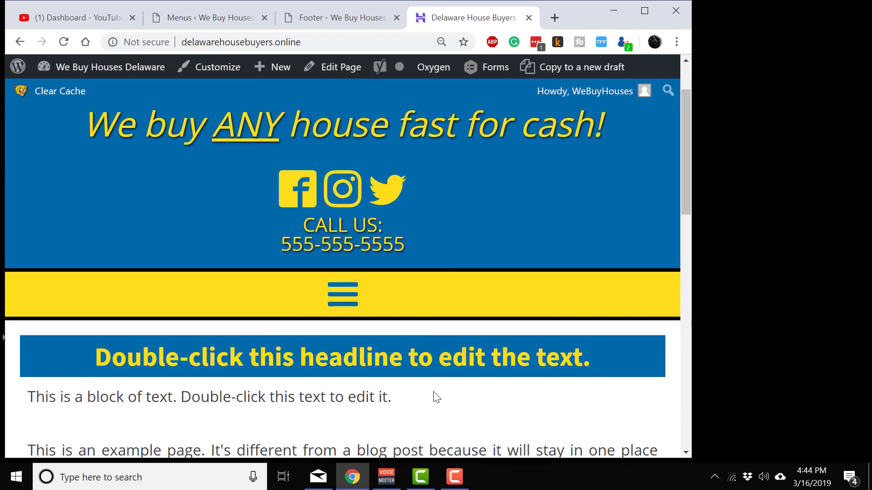
scroll(435, 395, "down", 2)
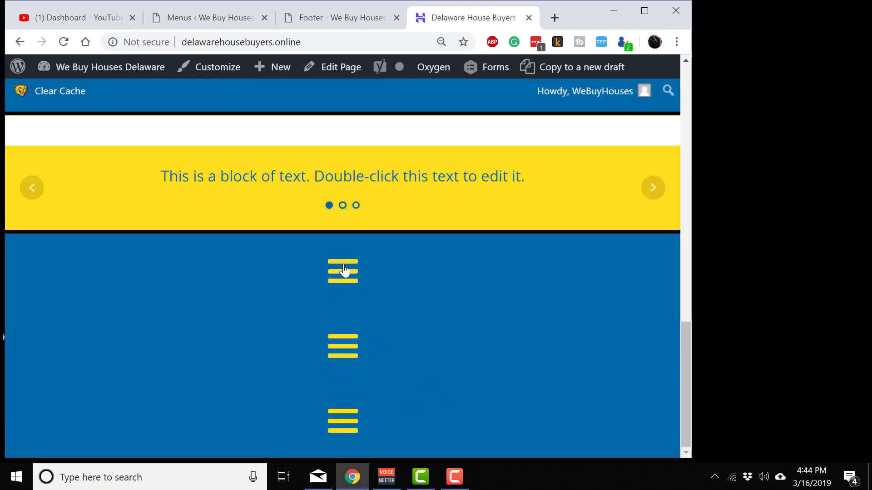
left_click(650, 2)
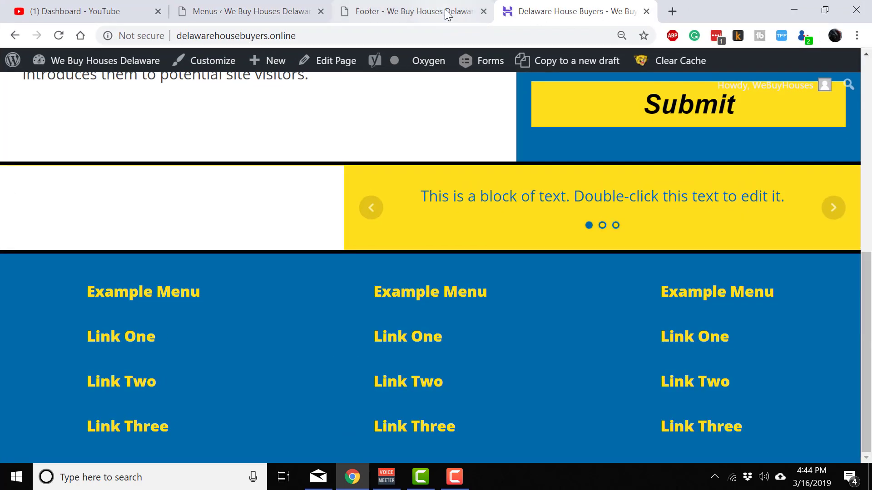
In the Oxygen footer template, set the first column's menu visibility to hidden for Page container (1120px) and below
left_click(447, 13)
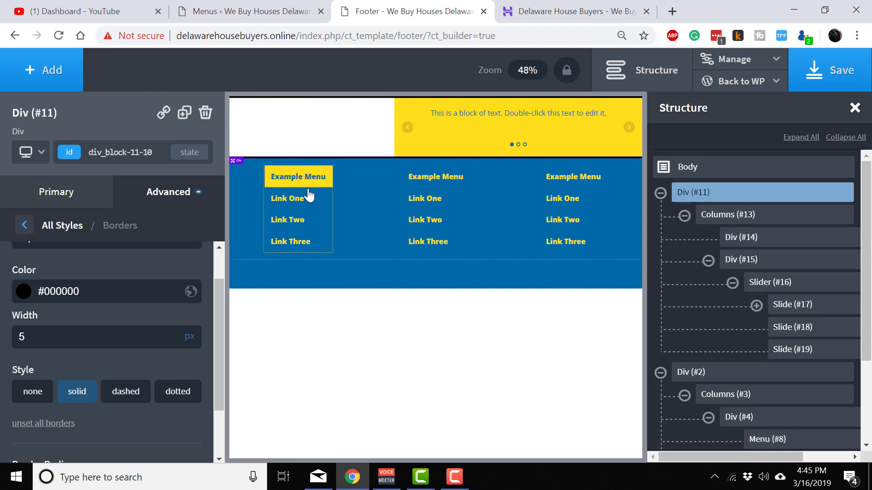
left_click(297, 222)
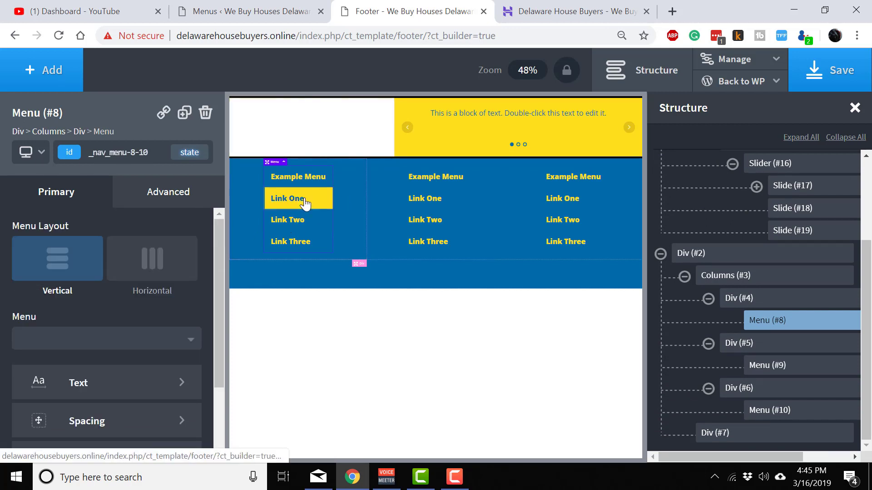
left_click(40, 153)
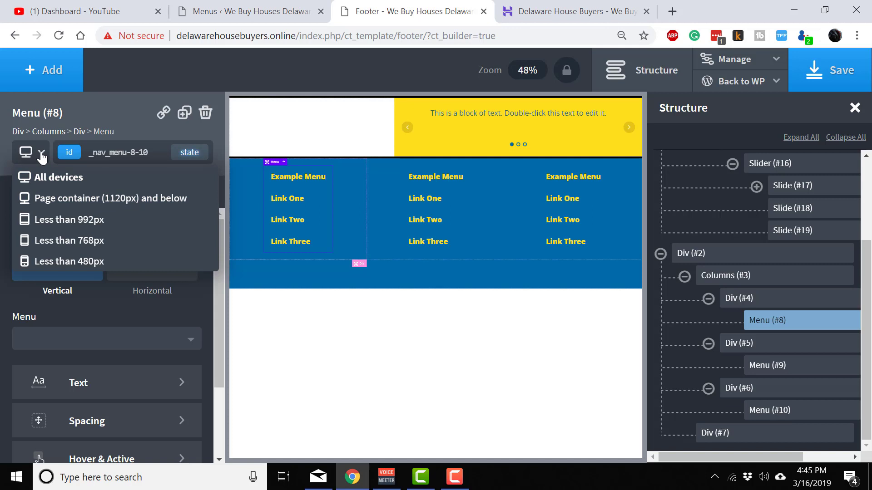
left_click(56, 202)
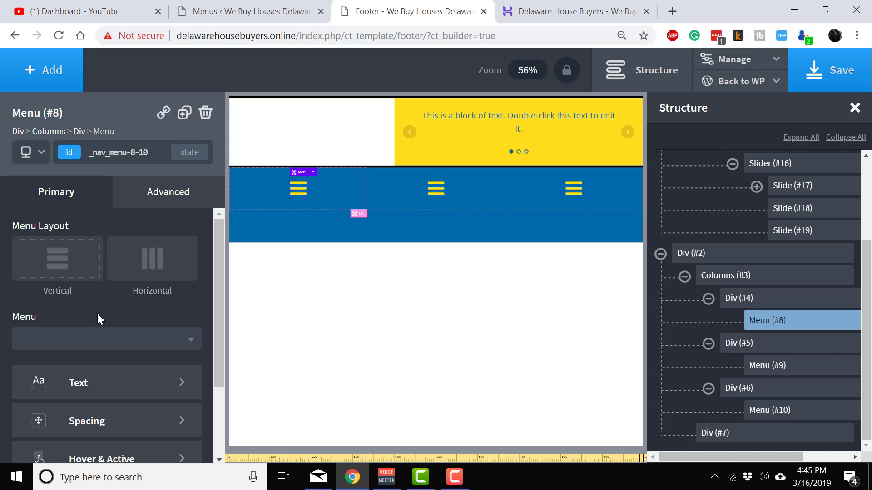
left_click(168, 203)
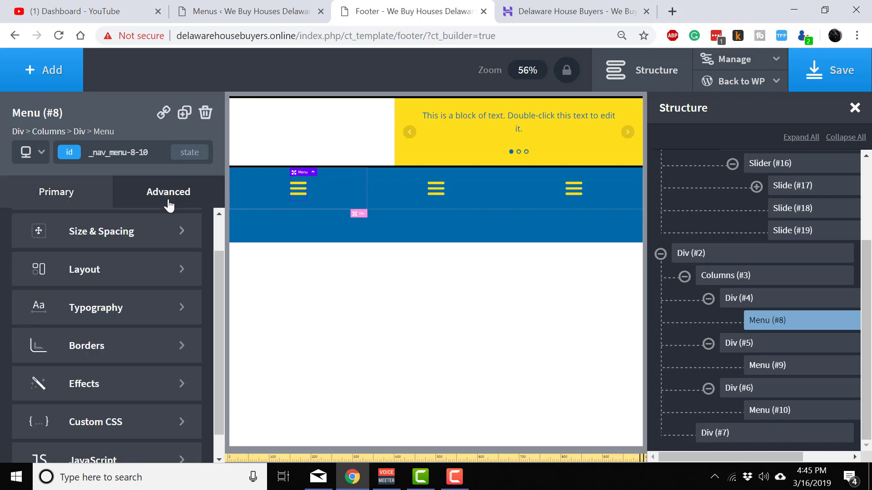
scroll(107, 313, "up", 1)
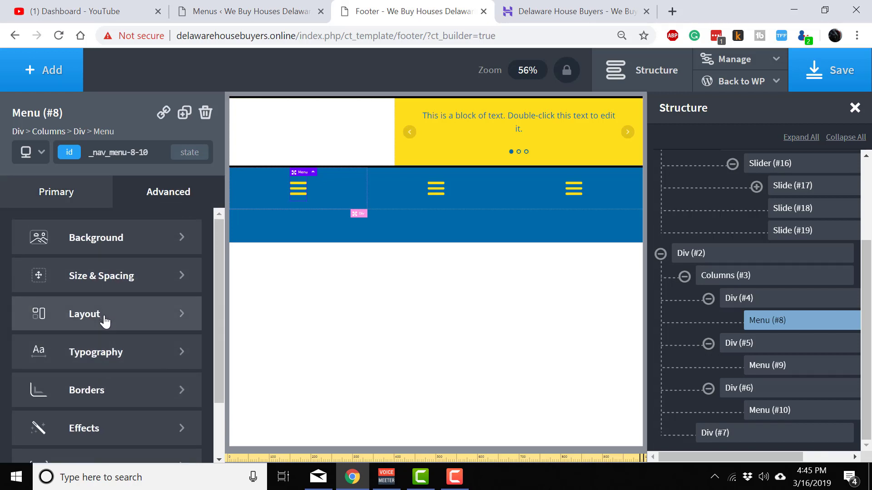
left_click(105, 320)
scroll(104, 321, "down", 5)
scroll(105, 317, "up", 5)
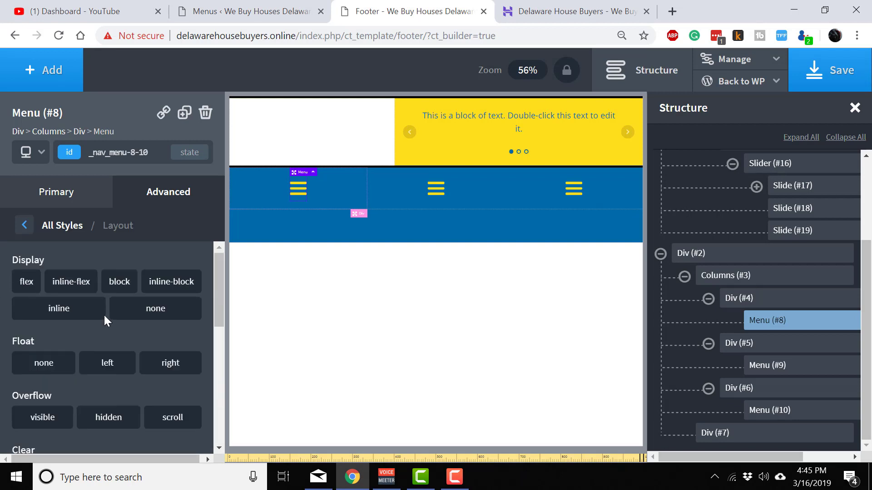
scroll(151, 313, "down", 5)
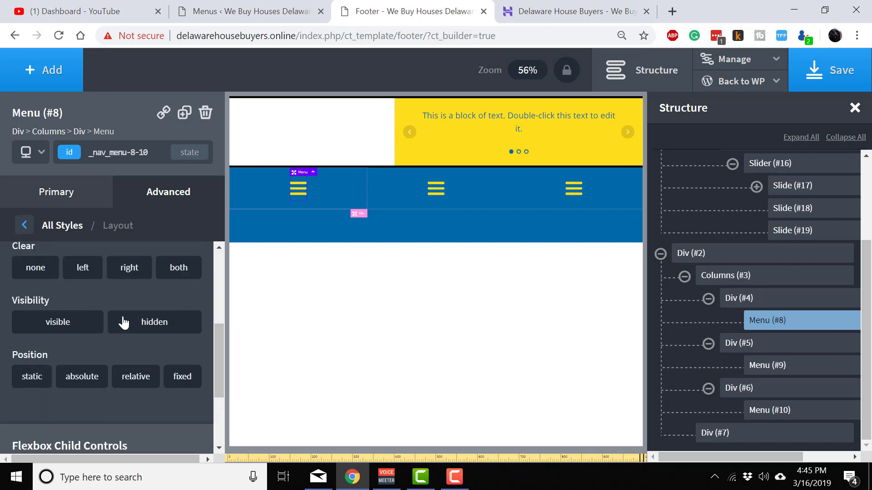
left_click(148, 322)
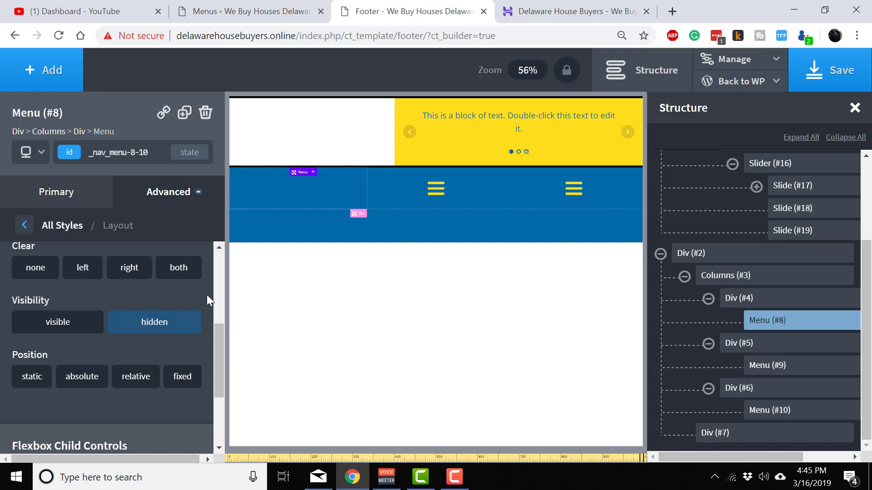
Set the second and third footer column menus to hidden at the same Page container (1120px) and below breakpoint
left_click(433, 196)
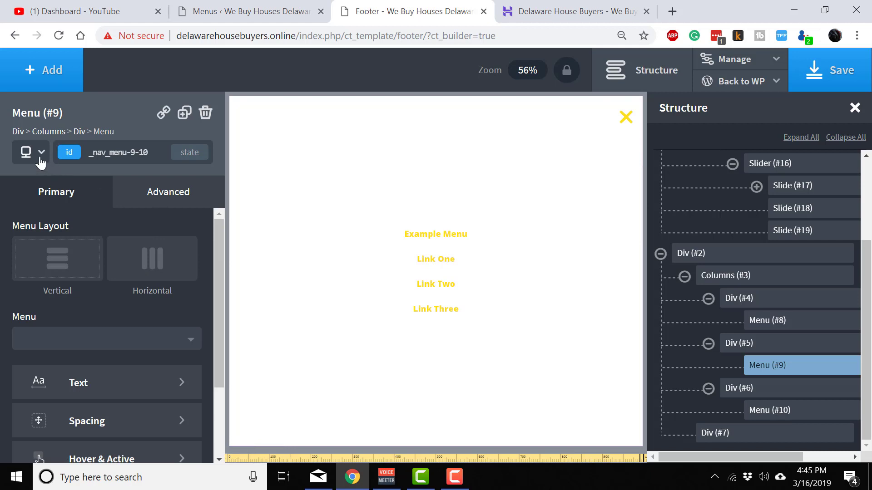
left_click(415, 276)
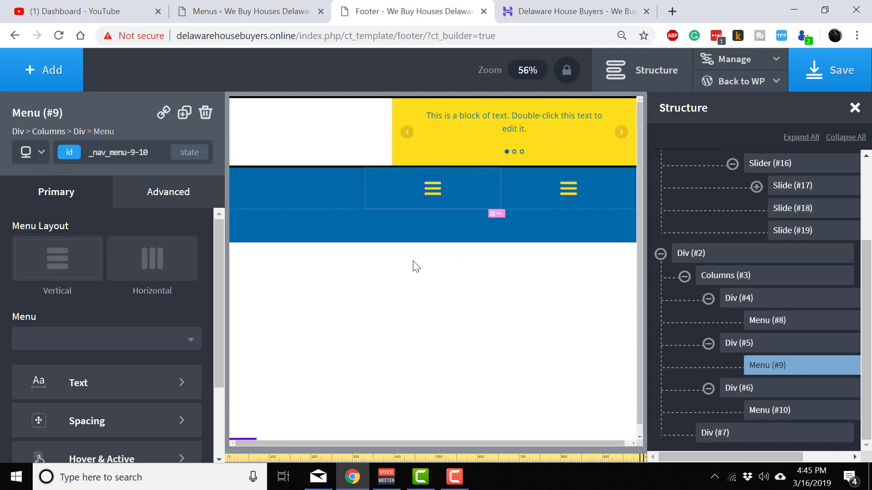
left_click(440, 191)
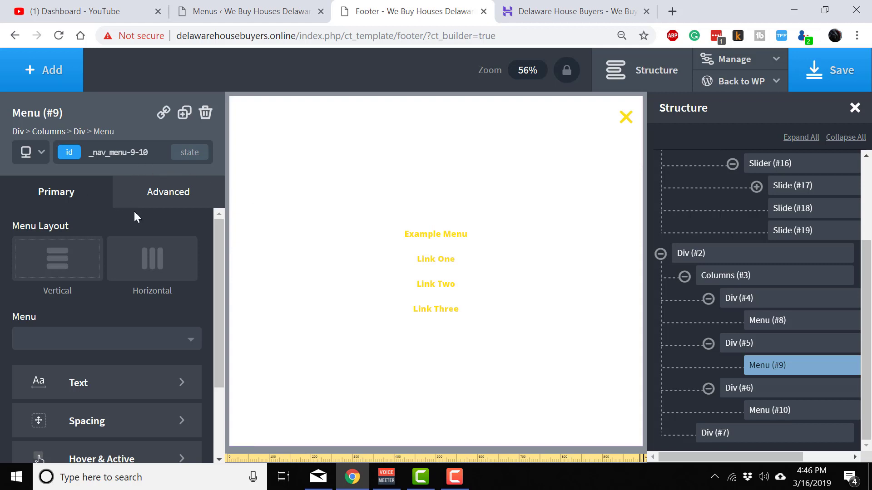
scroll(154, 396, "down", 2)
left_click(168, 192)
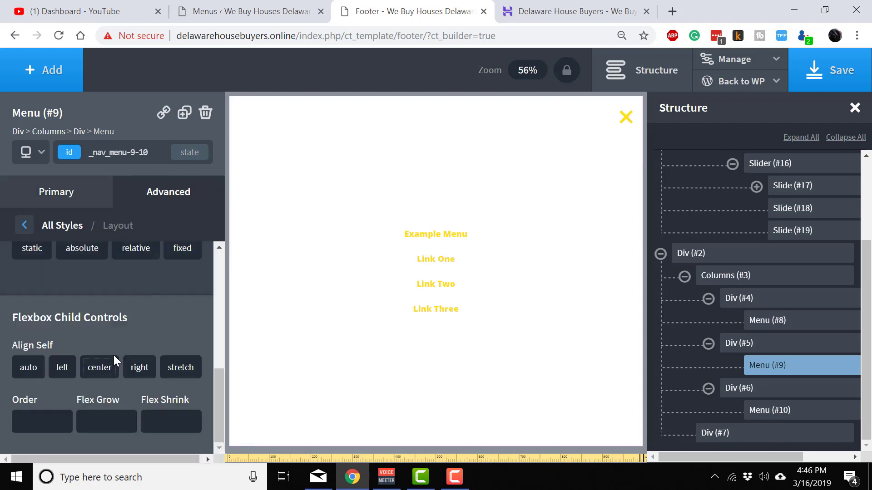
scroll(113, 355, "up", 3)
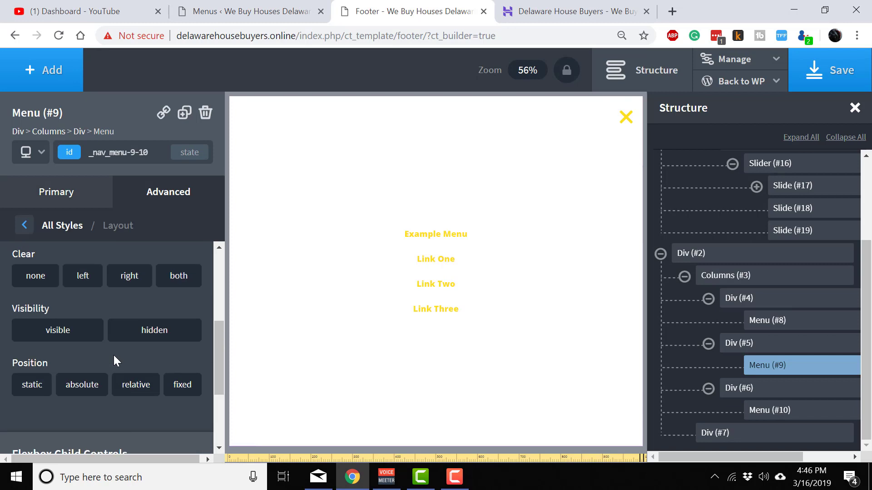
left_click(147, 331)
left_click(544, 194)
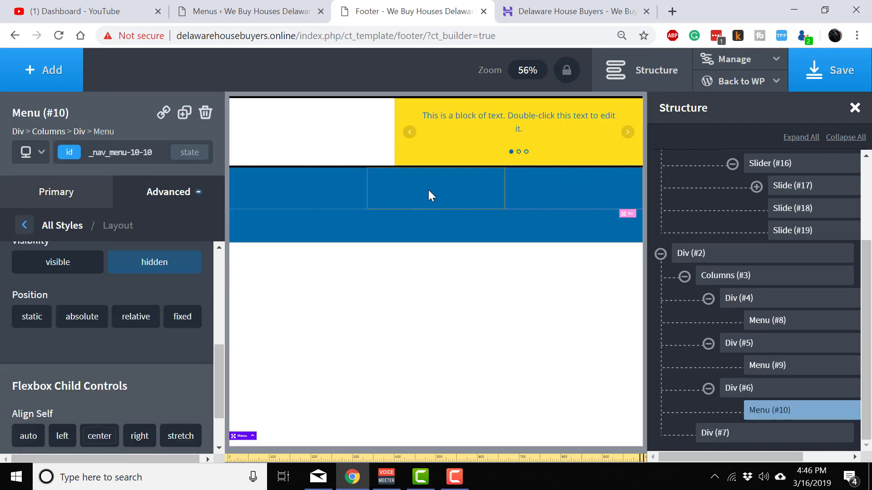
Add a WordPress Menu element inside the middle footer column, working at the Page container (1120px) and below breakpoint
left_click(423, 193)
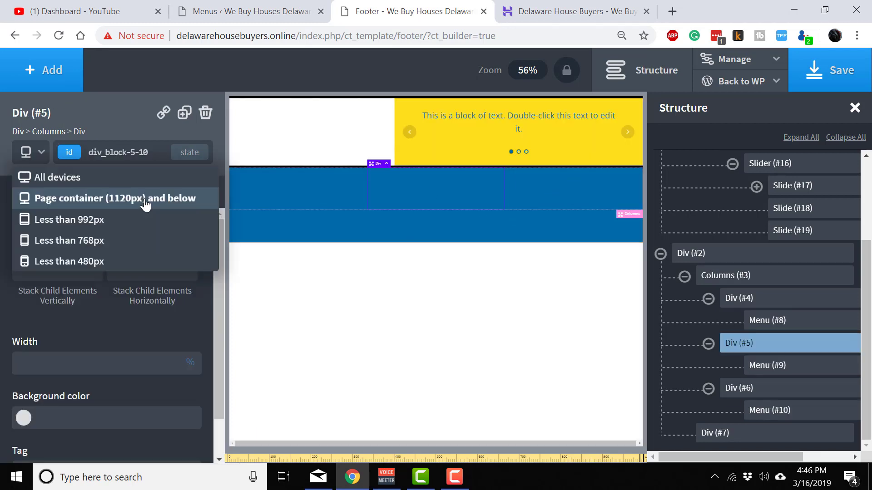
left_click(425, 190)
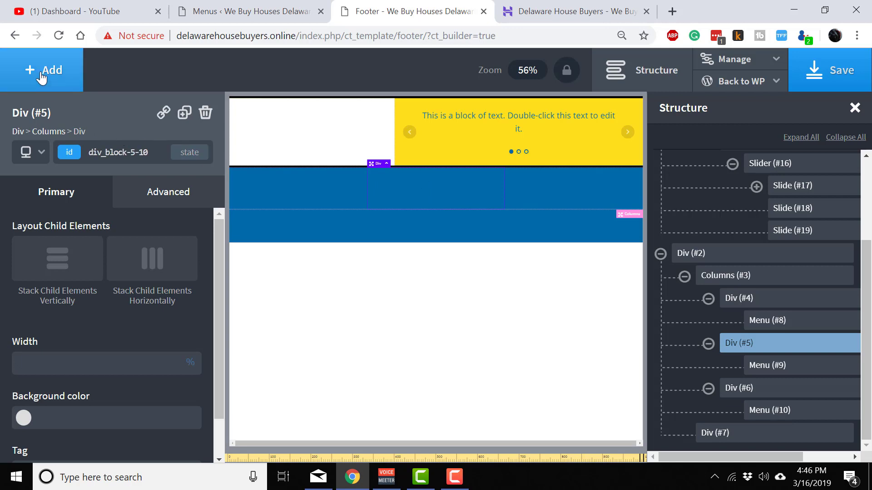
left_click(41, 153)
left_click(59, 198)
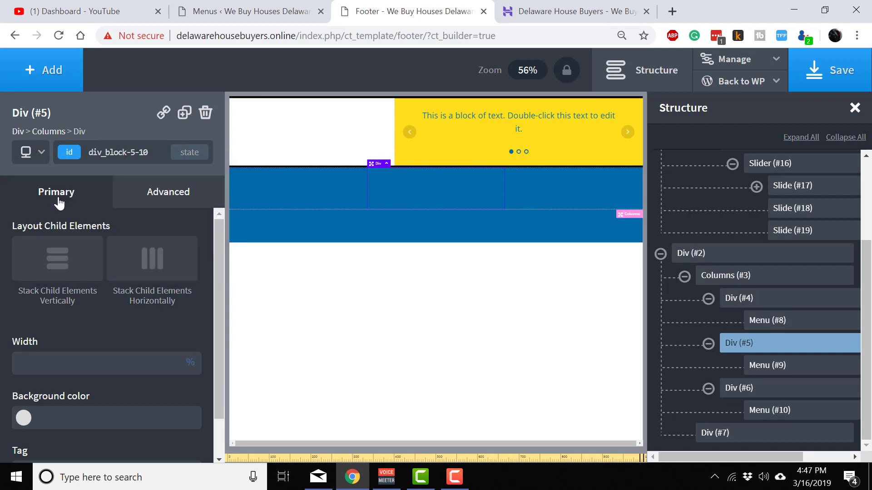
left_click(45, 81)
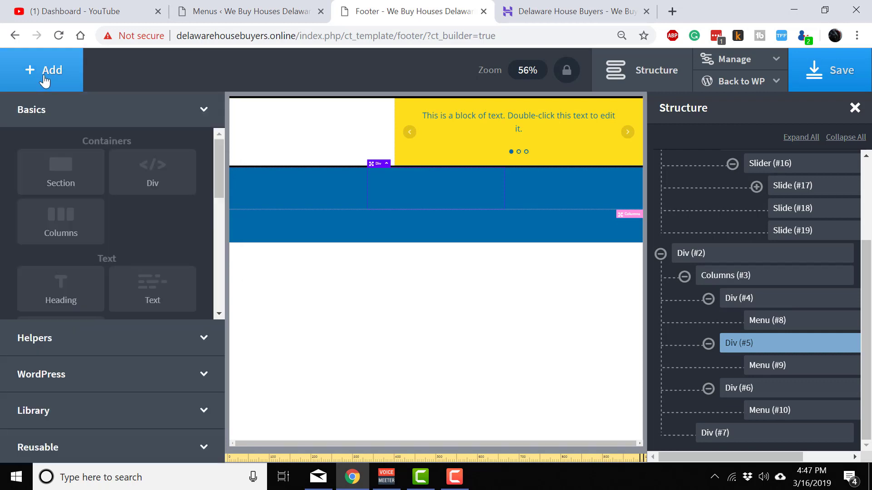
scroll(113, 232, "down", 3)
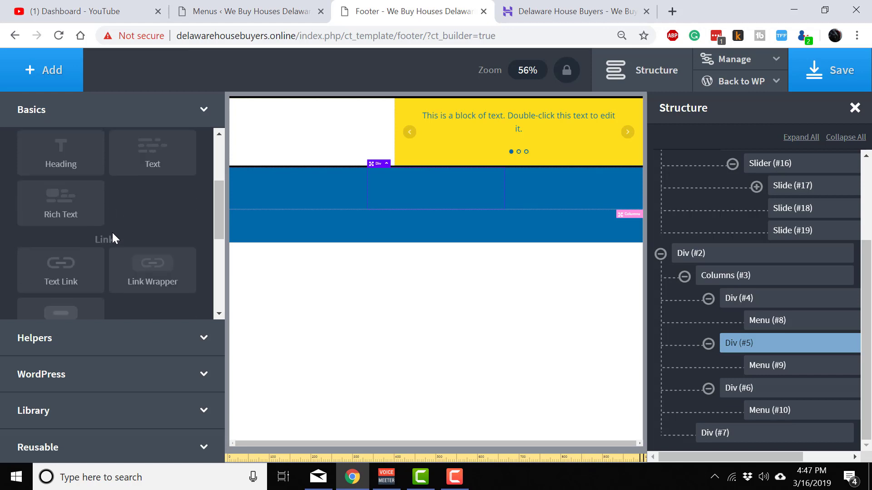
scroll(88, 263, "down", 4)
scroll(90, 259, "up", 6)
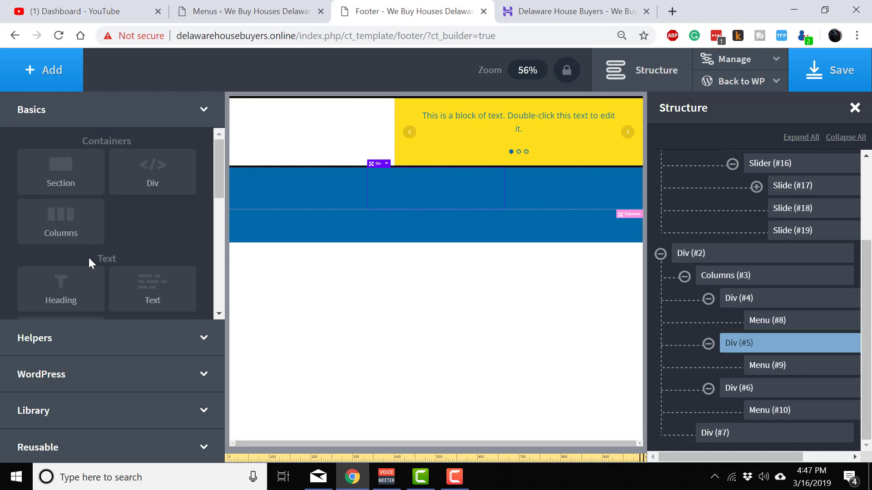
scroll(90, 259, "down", 1)
left_click(78, 377)
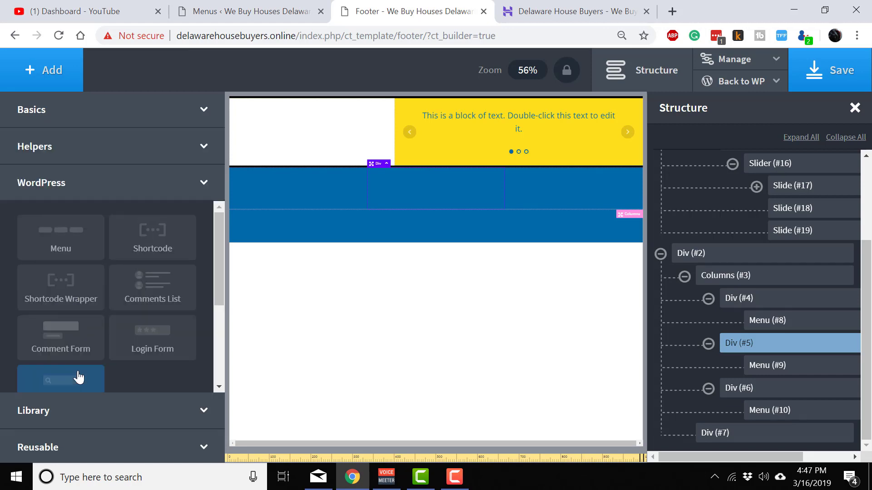
left_click(71, 249)
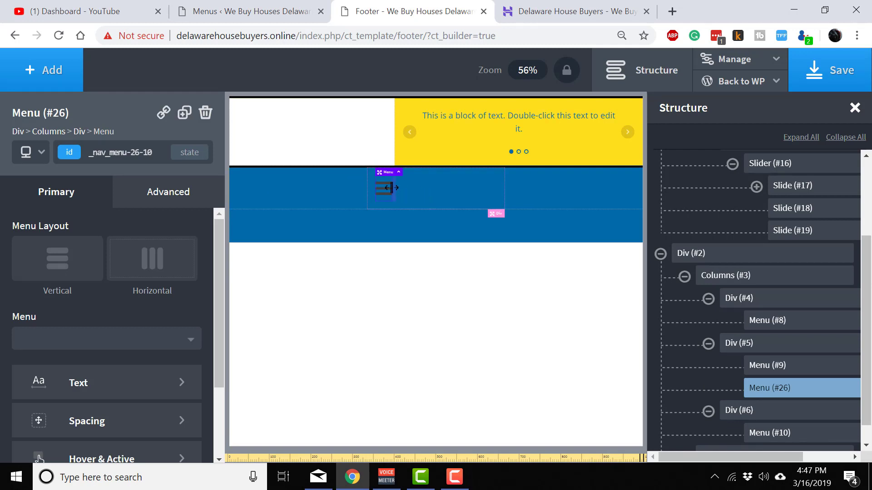
Preview the new footer menu's mobile overlay and look through its text and mobile responsive style settings
left_click(383, 195)
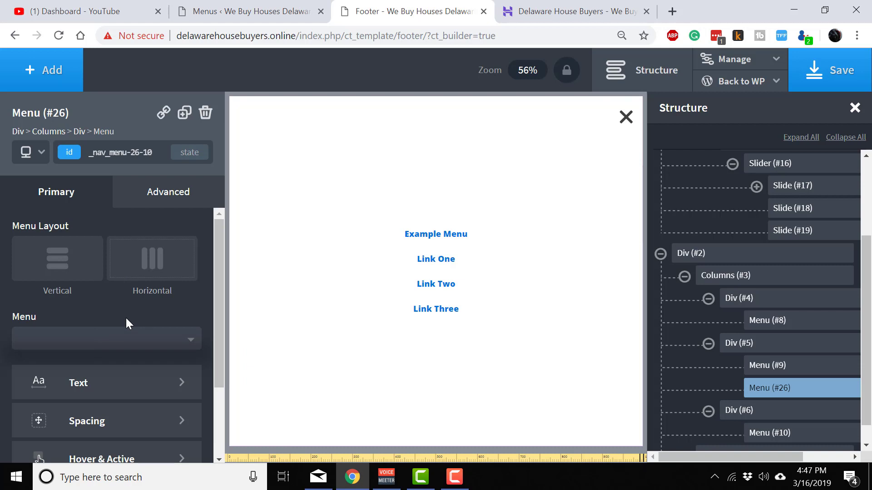
scroll(130, 355, "down", 3)
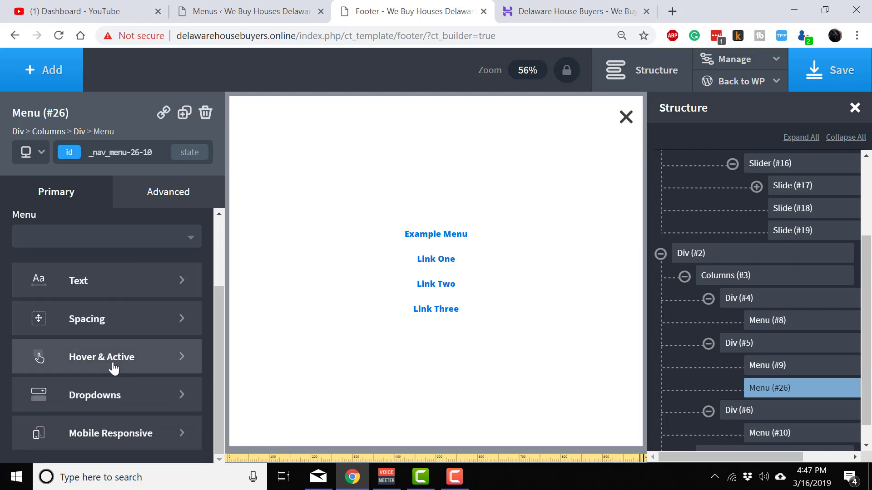
scroll(142, 292, "up", 3)
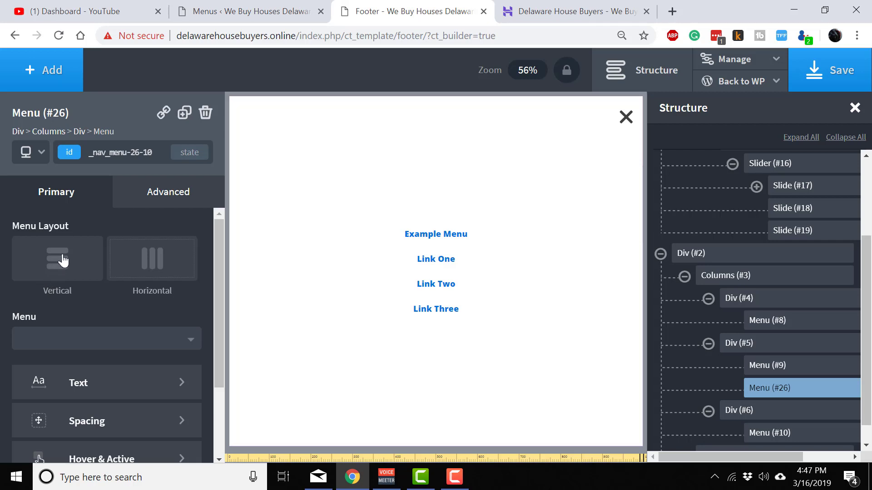
left_click(140, 390)
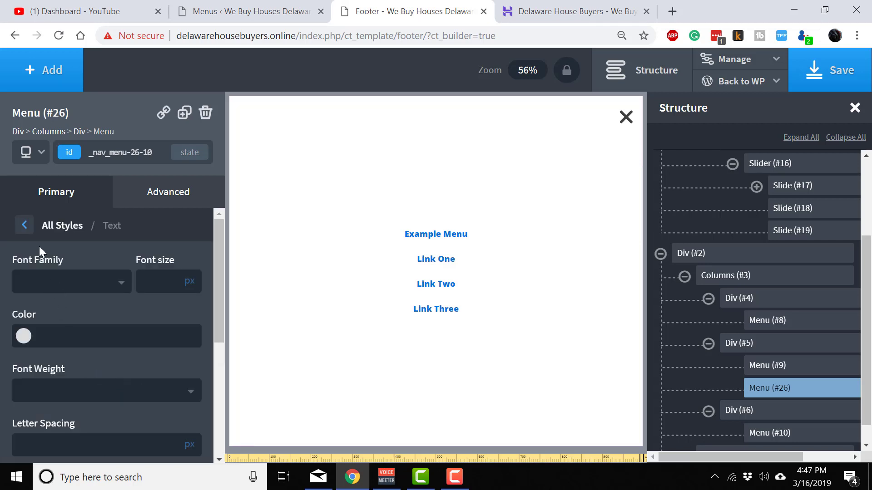
left_click(26, 227)
scroll(111, 316, "down", 2)
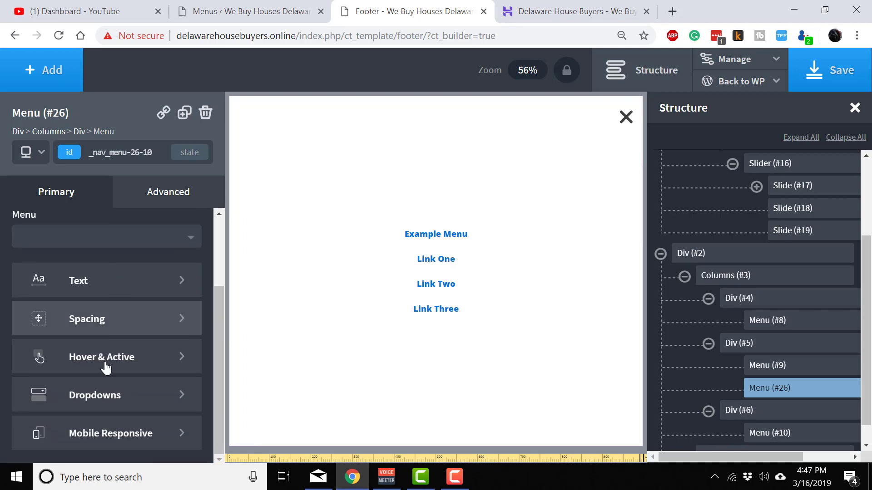
left_click(111, 426)
left_click(114, 334)
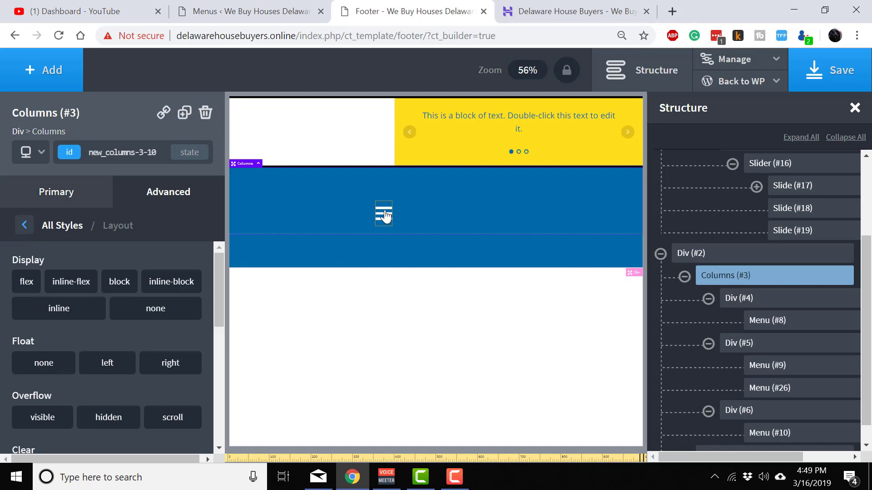
Preview the restyled mobile menu overlay, then review the menu's mobile icon size, margin, colour and padding settings
left_click(384, 214)
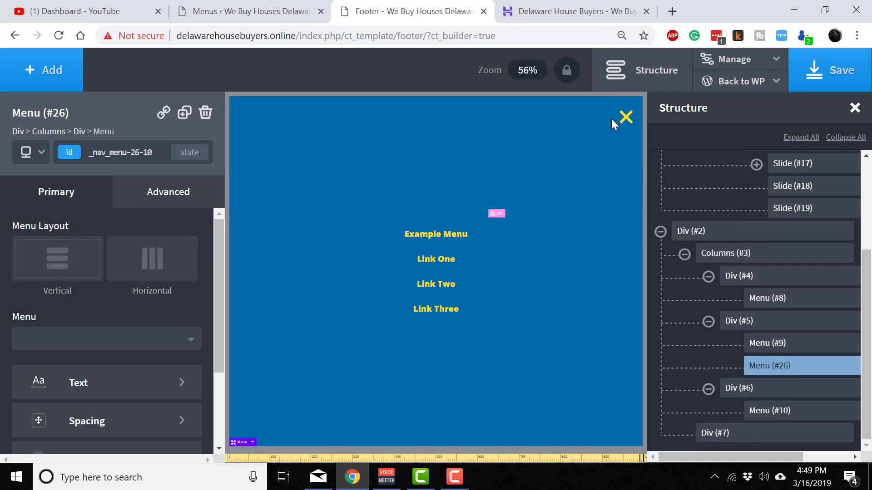
left_click(626, 118)
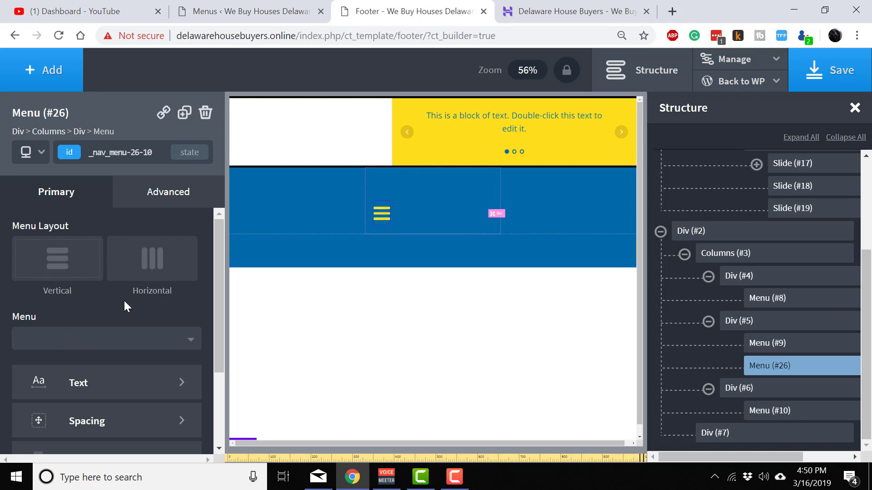
scroll(123, 299, "down", 3)
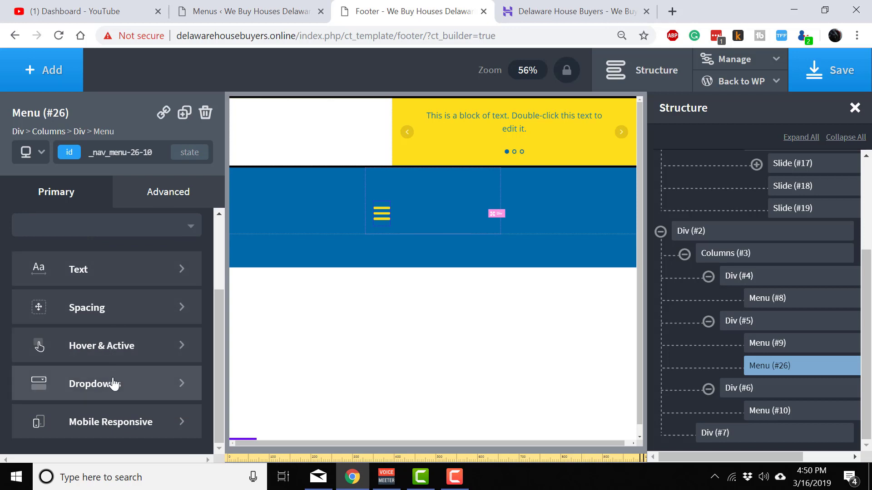
left_click(107, 423)
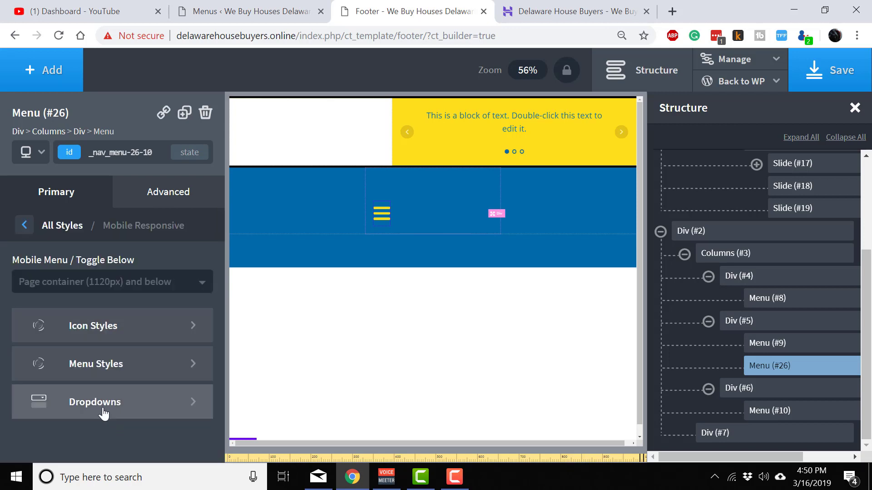
left_click(99, 331)
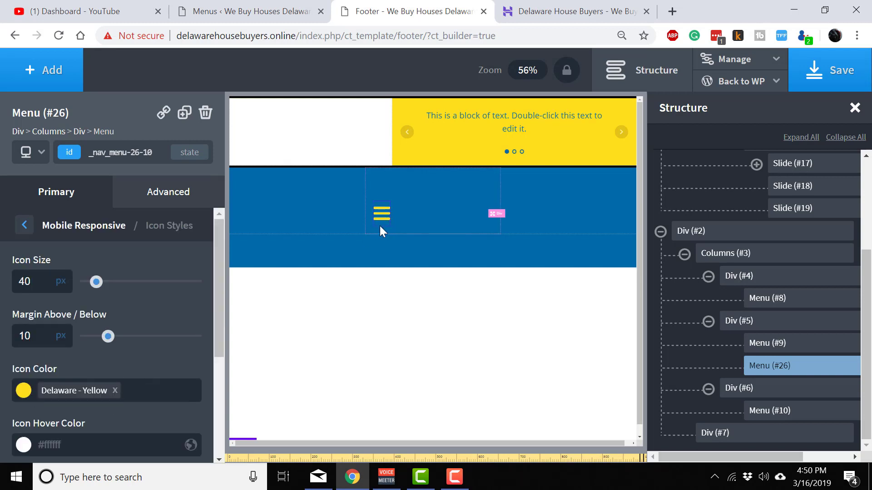
scroll(104, 353, "down", 3)
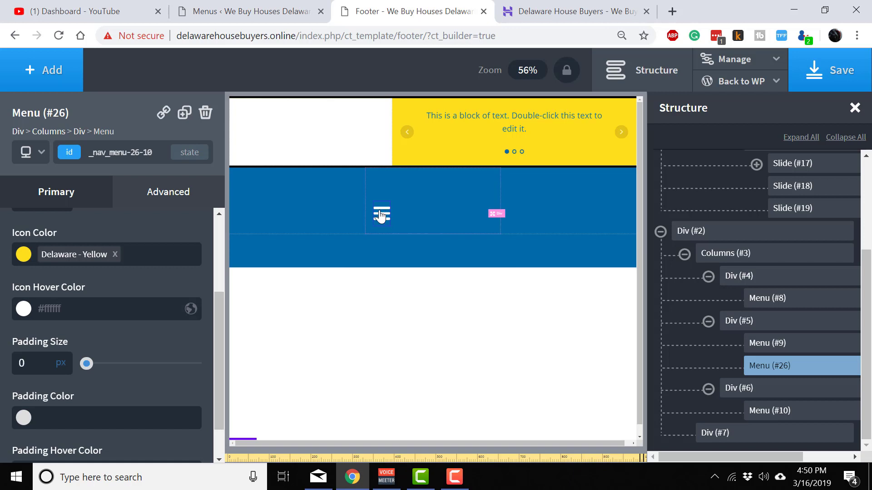
scroll(147, 323, "down", 1)
scroll(147, 324, "up", 4)
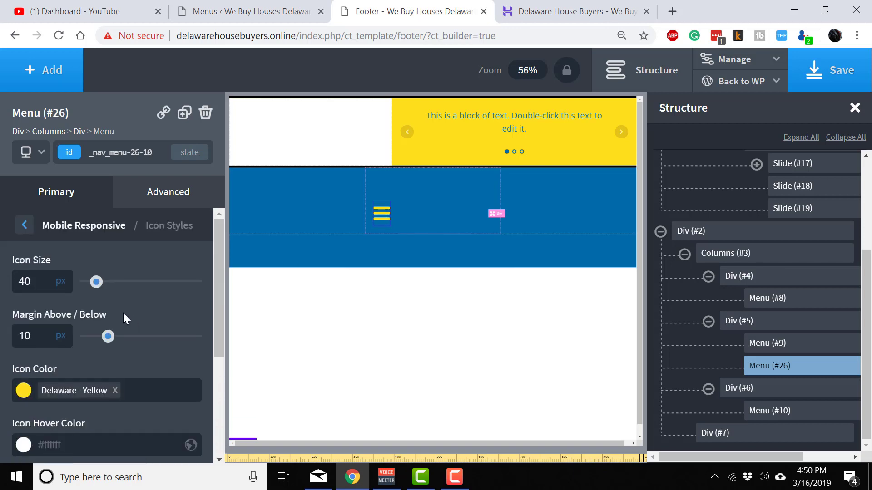
left_click(81, 233)
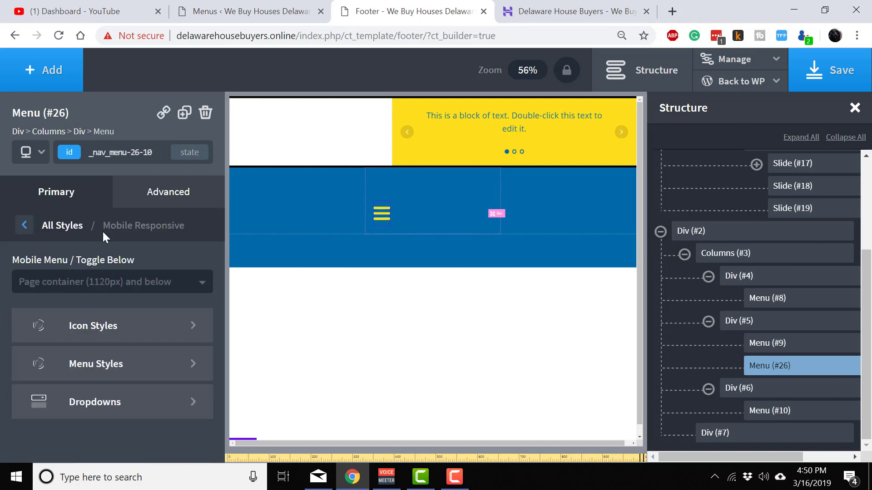
Review the mobile menu's background and link colours, then preview the expanded overlay and close it
left_click(107, 382)
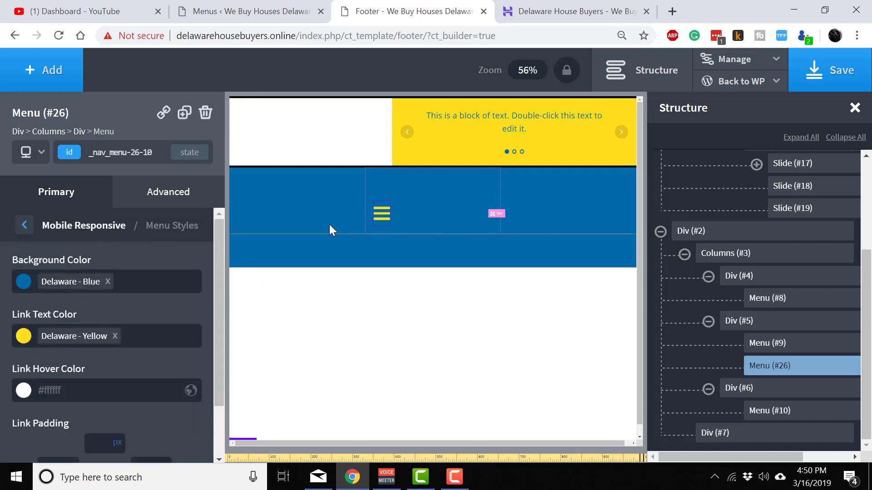
left_click(383, 214)
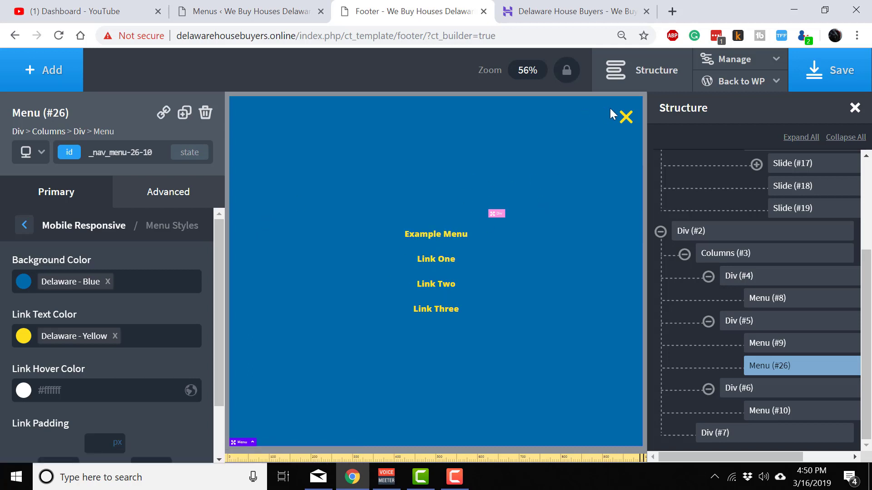
left_click(625, 117)
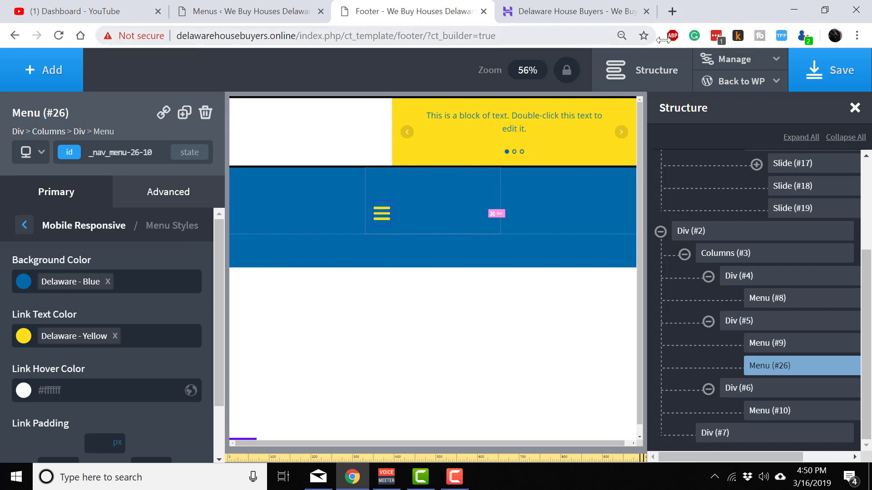
Save the footer template and inspect the footer menus on the live site at full width
left_click(806, 69)
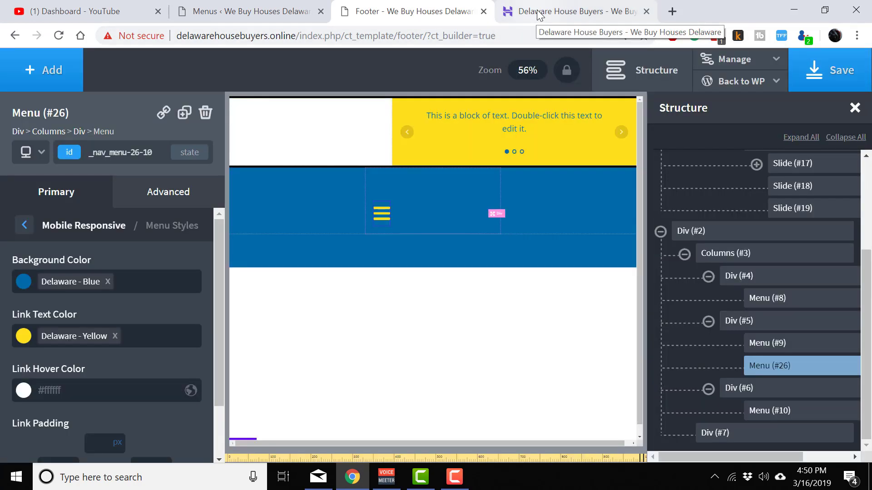
left_click(539, 13)
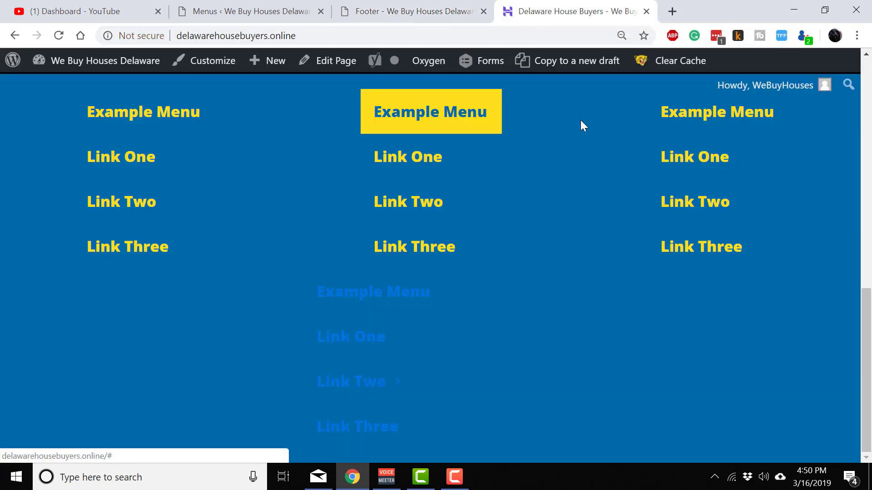
scroll(239, 176, "up", 1)
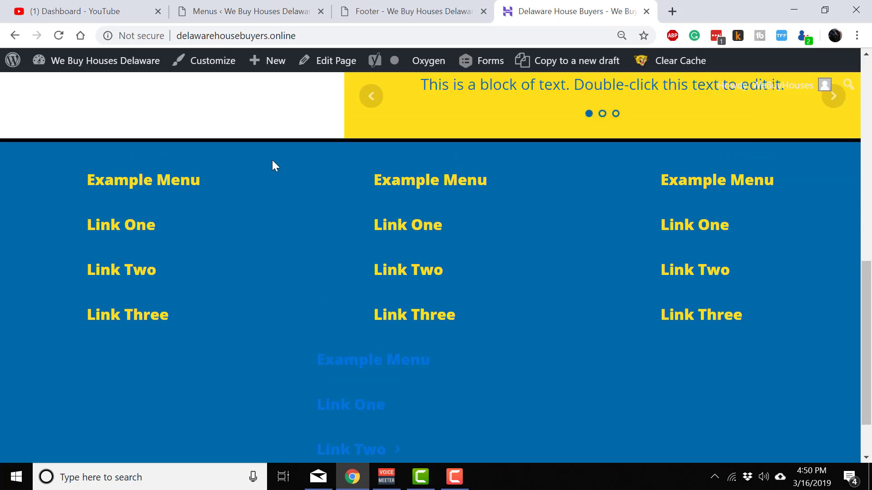
scroll(272, 166, "down", 1)
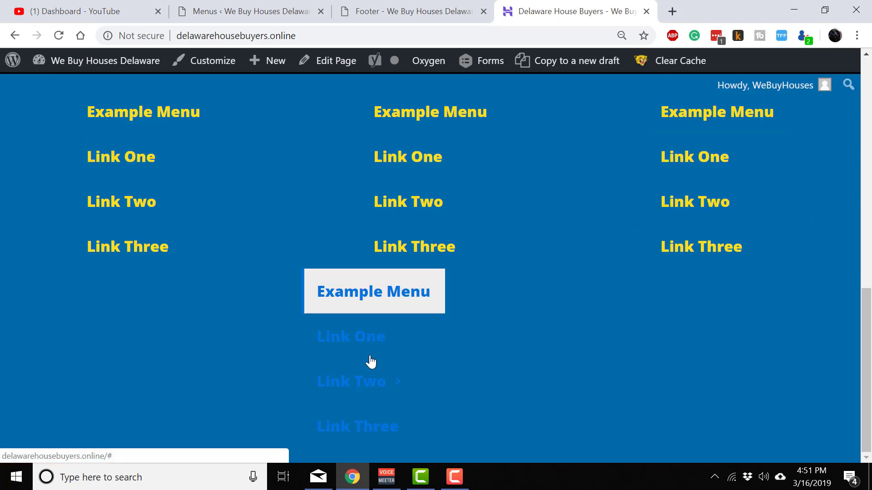
mouse_move(406, 400)
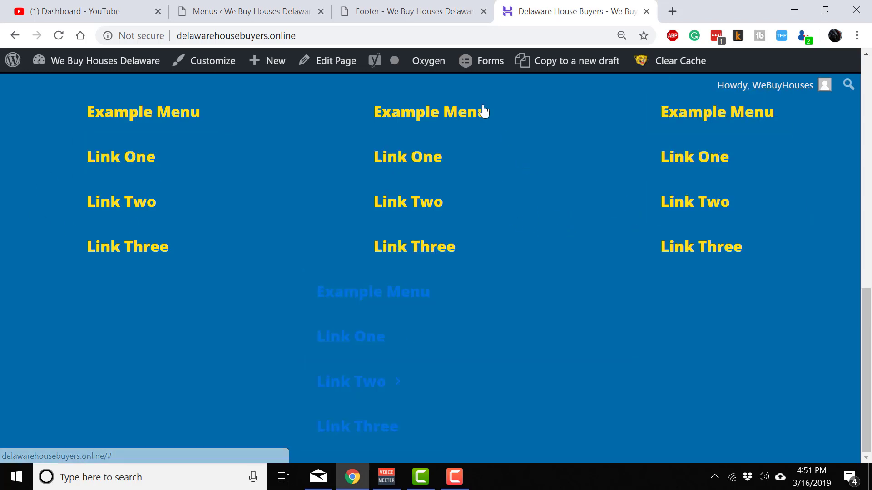
Back in the footer template, set the added menu's visibility to hidden for All devices
left_click(412, 18)
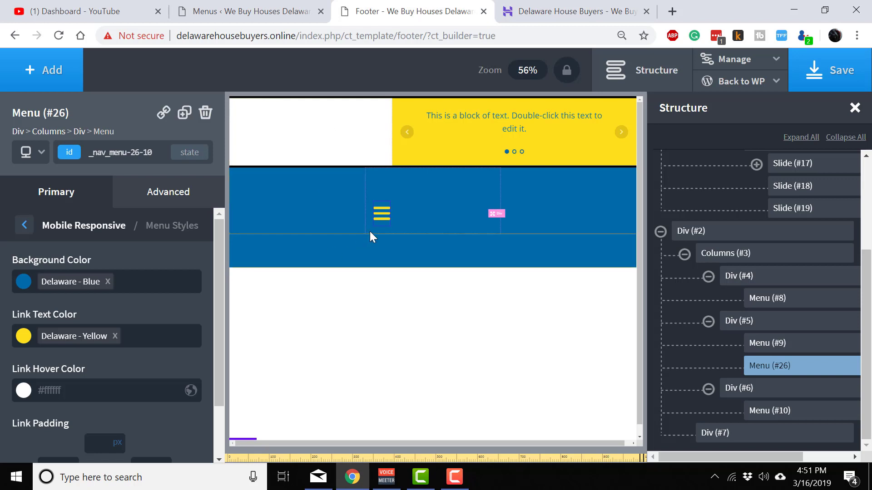
left_click(38, 157)
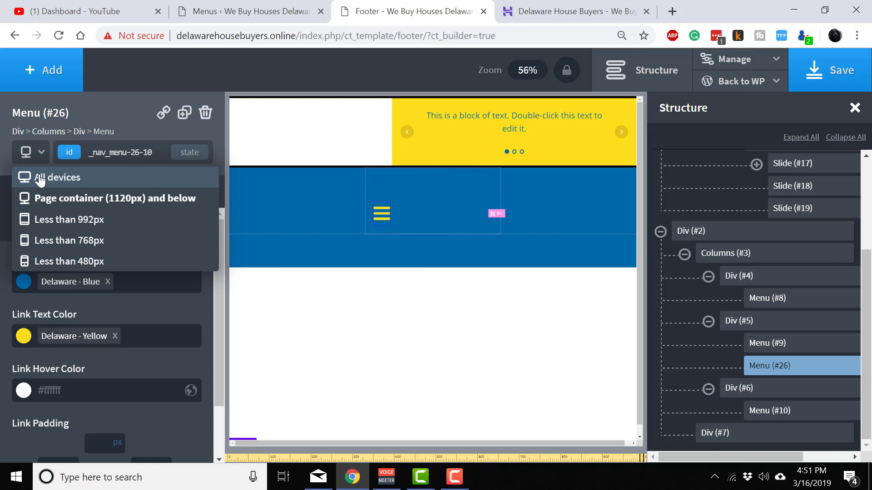
left_click(40, 181)
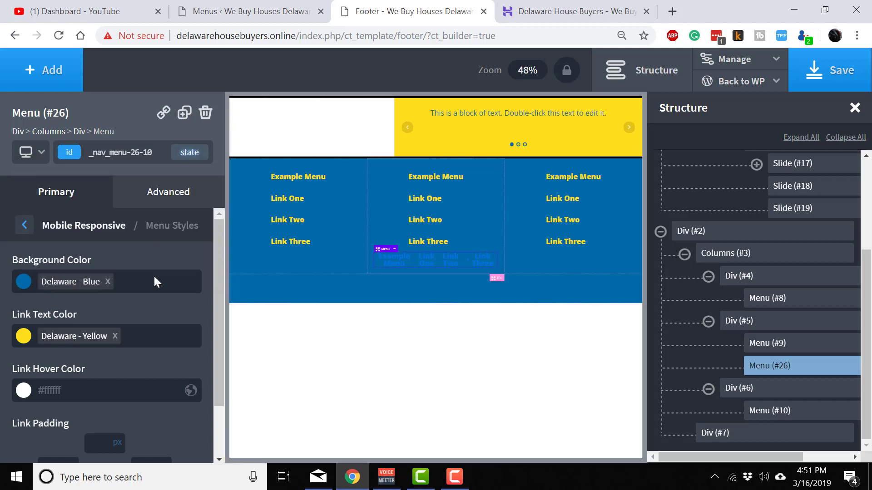
left_click(159, 200)
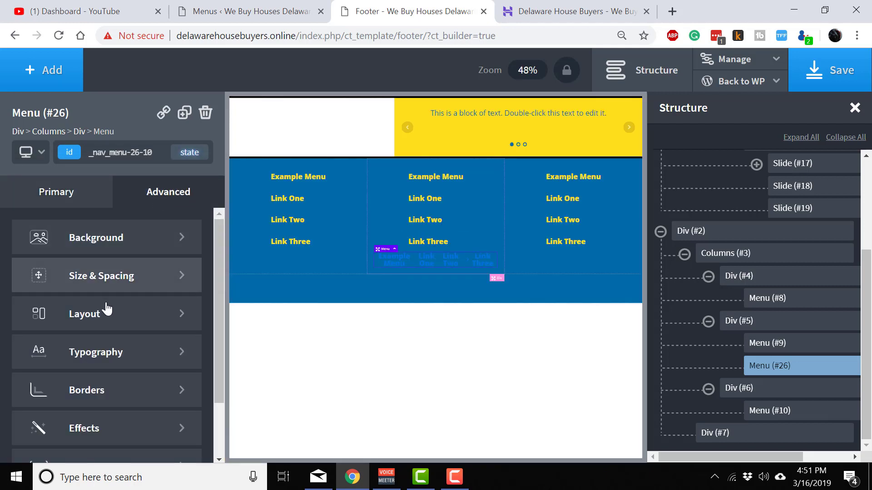
left_click(109, 312)
scroll(115, 312, "down", 3)
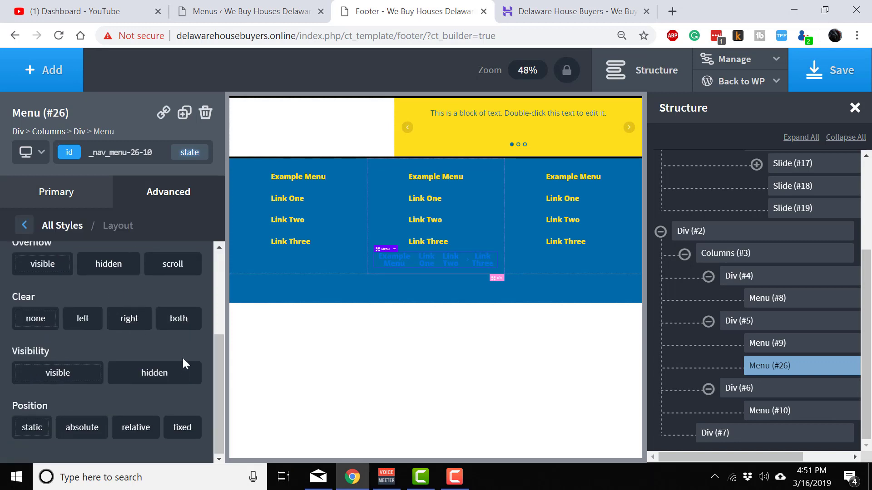
left_click(174, 383)
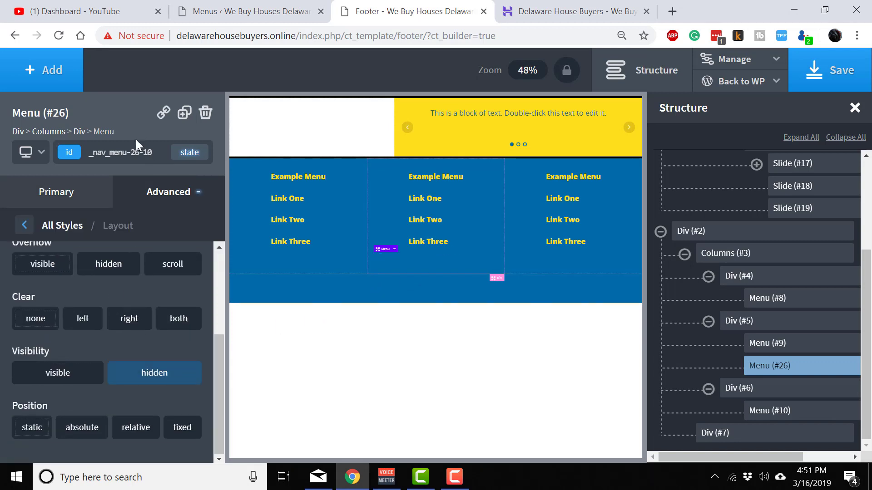
Set the added menu's visibility to visible for Page container (1120px) and below, then switch back to the All devices view
left_click(31, 152)
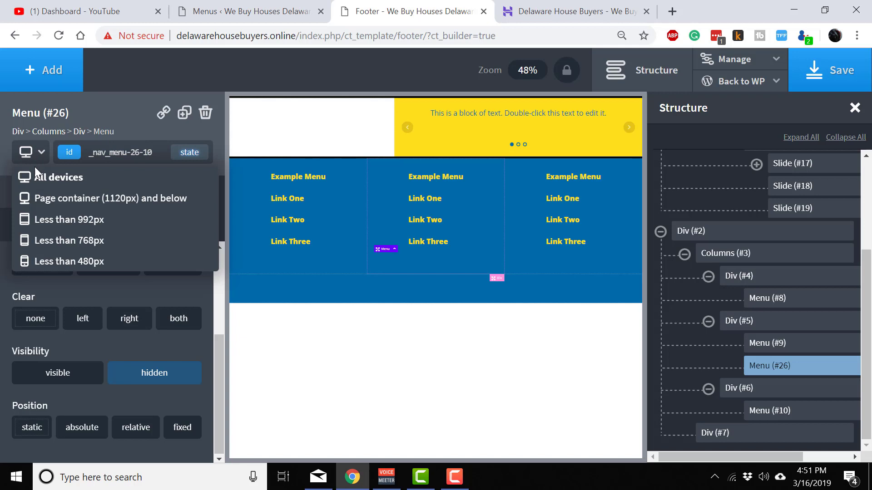
left_click(58, 200)
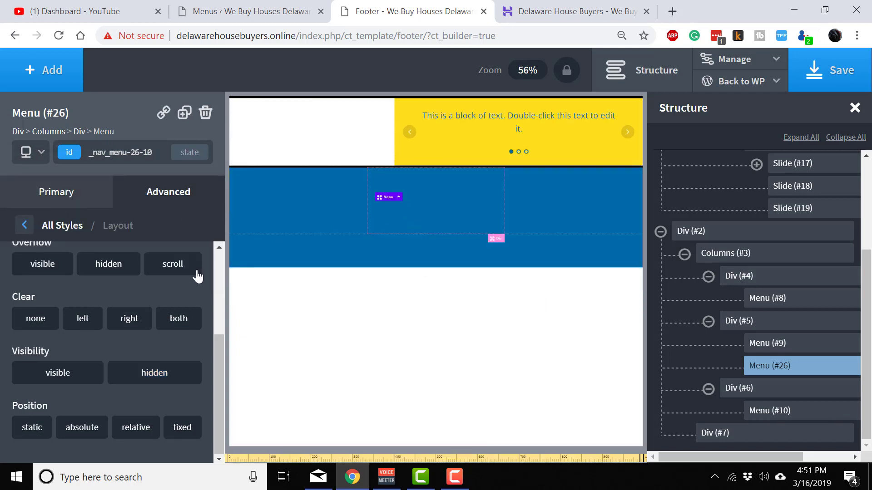
left_click(57, 192)
left_click(31, 152)
left_click(66, 201)
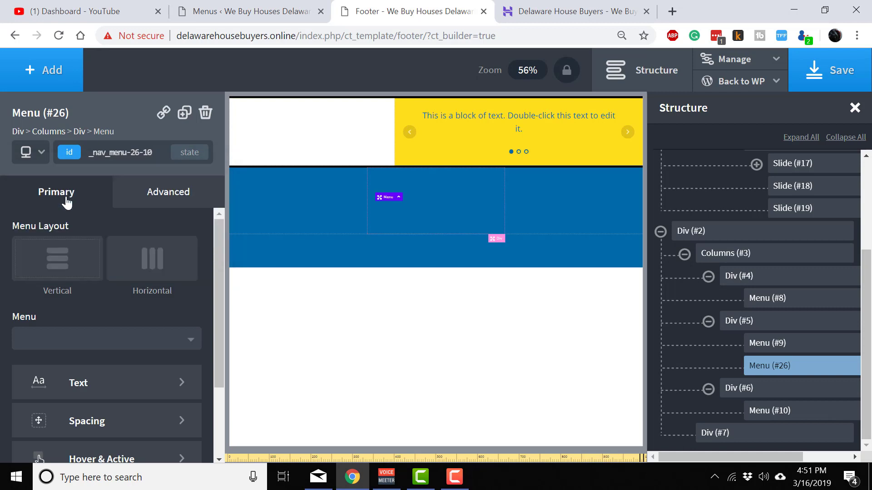
left_click(155, 197)
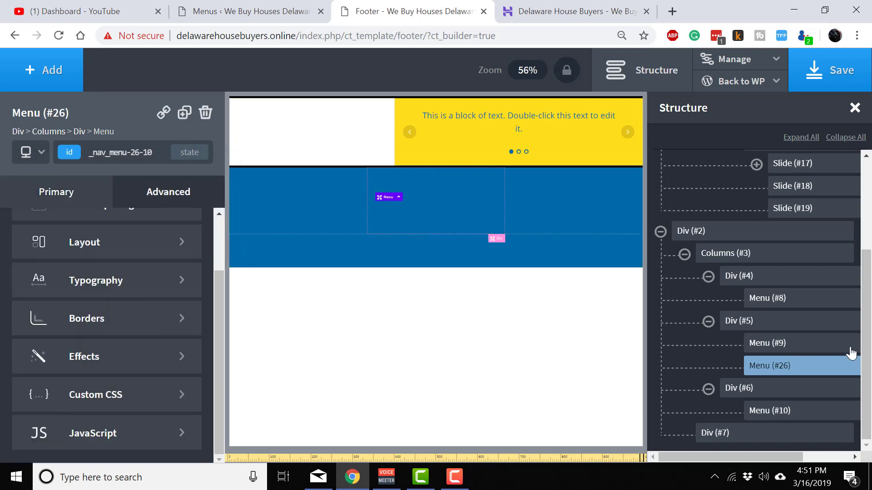
left_click(109, 252)
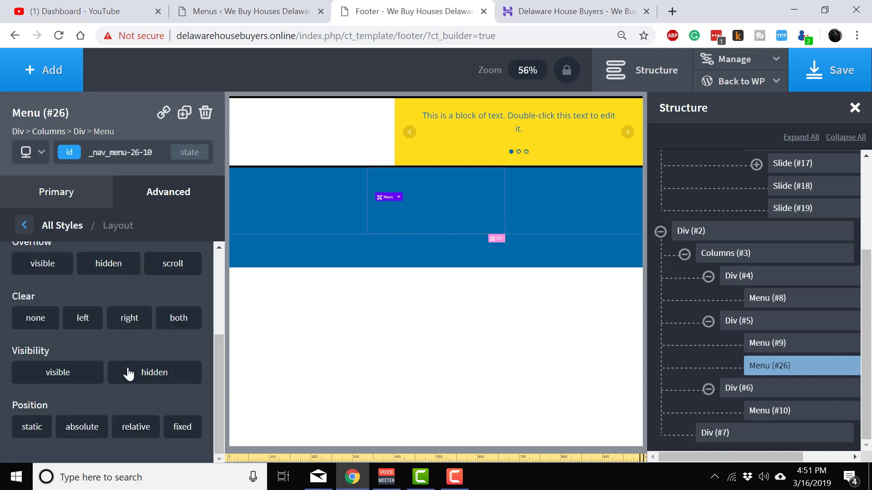
left_click(75, 375)
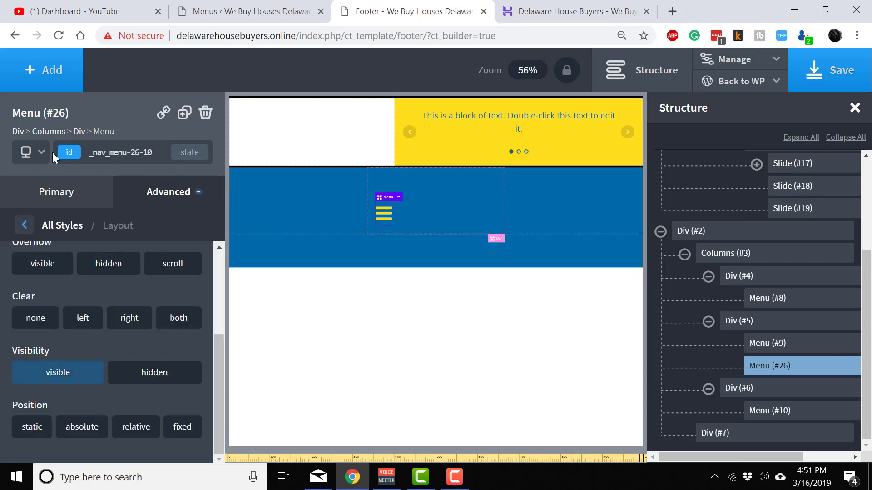
left_click(36, 163)
left_click(40, 177)
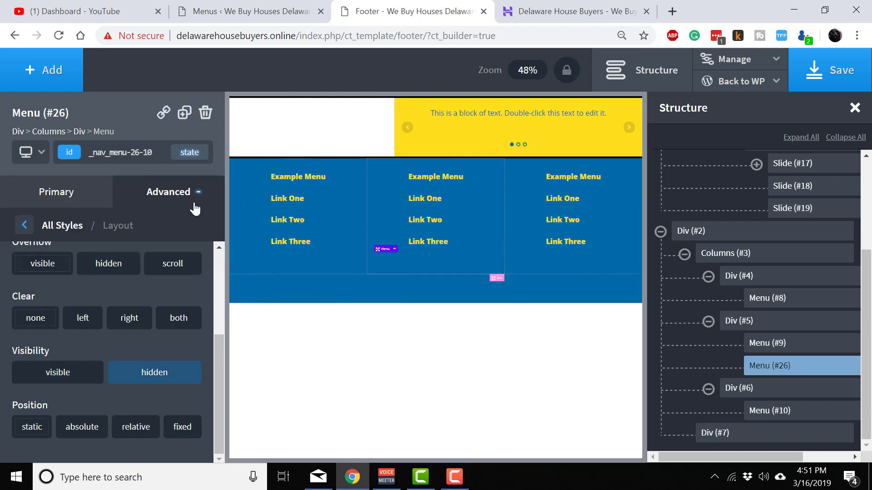
Check the added menu in the Page container (1120px) and below view, then save the footer template
left_click(30, 152)
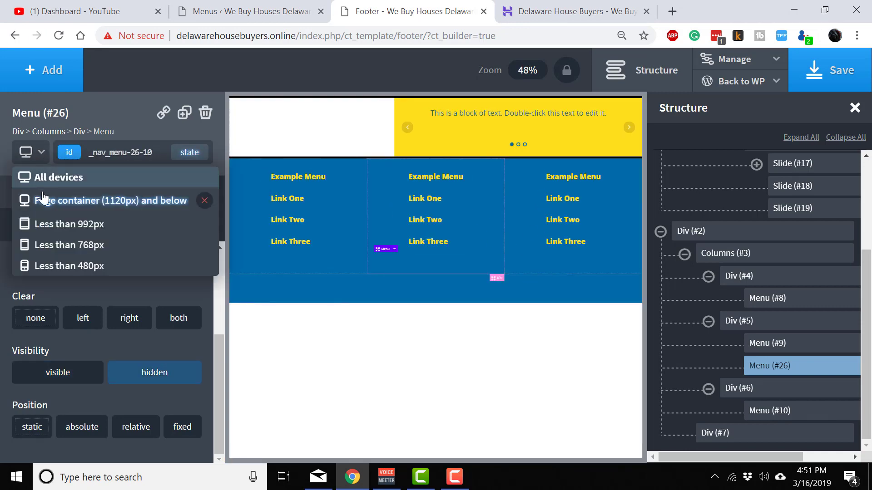
left_click(46, 200)
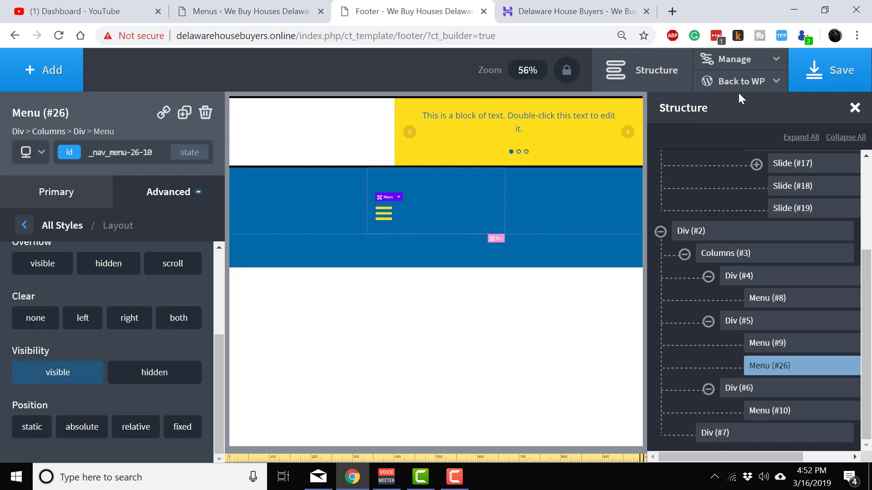
left_click(811, 72)
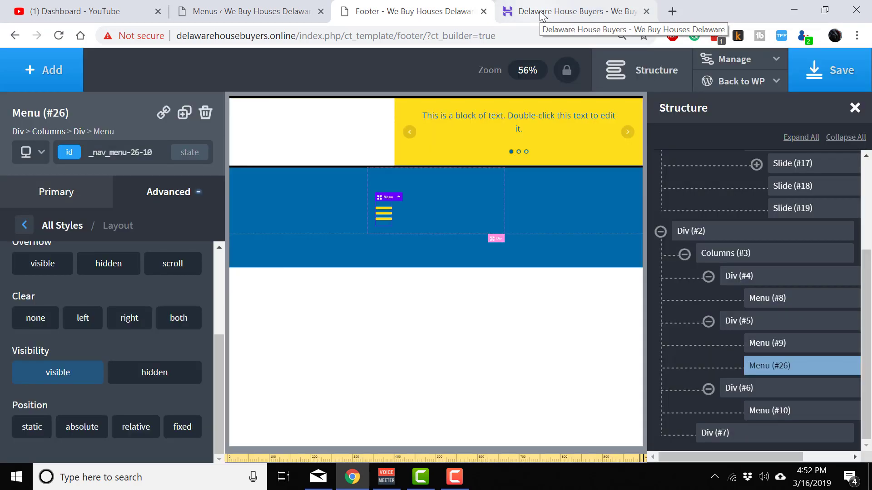
Reload the live site and check at full width which menus the footer shows
left_click(542, 16)
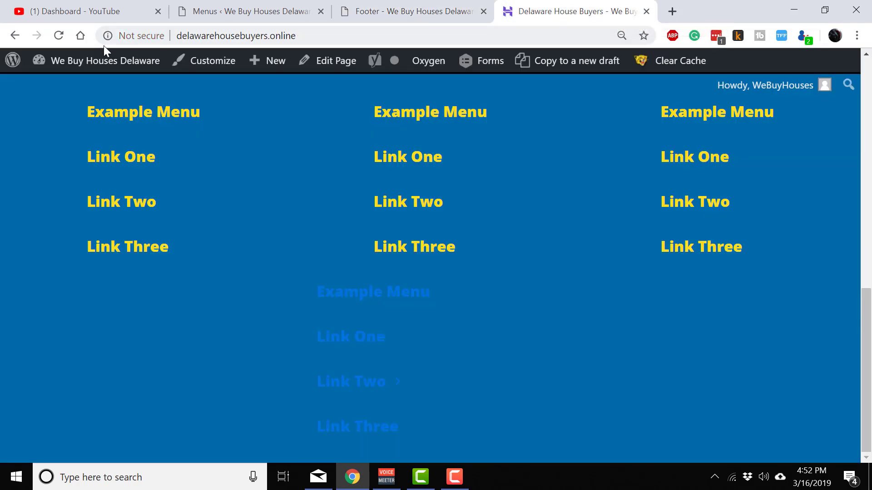
left_click(58, 36)
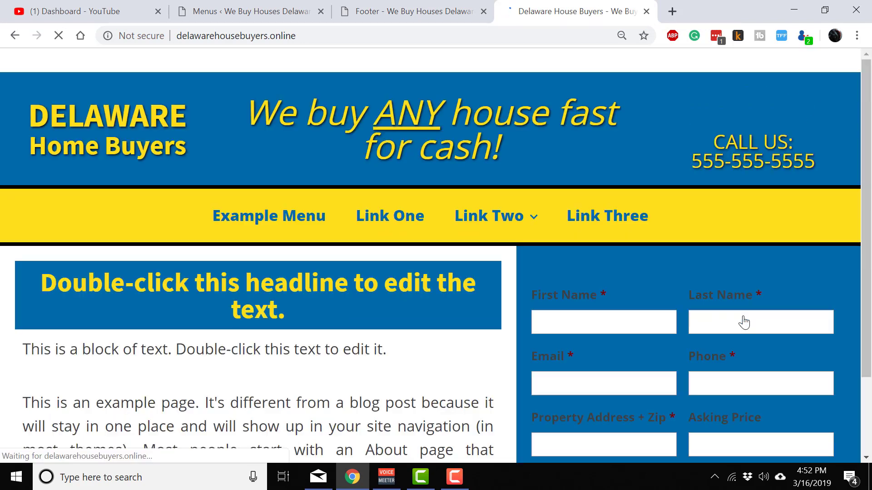
scroll(598, 351, "up", 3)
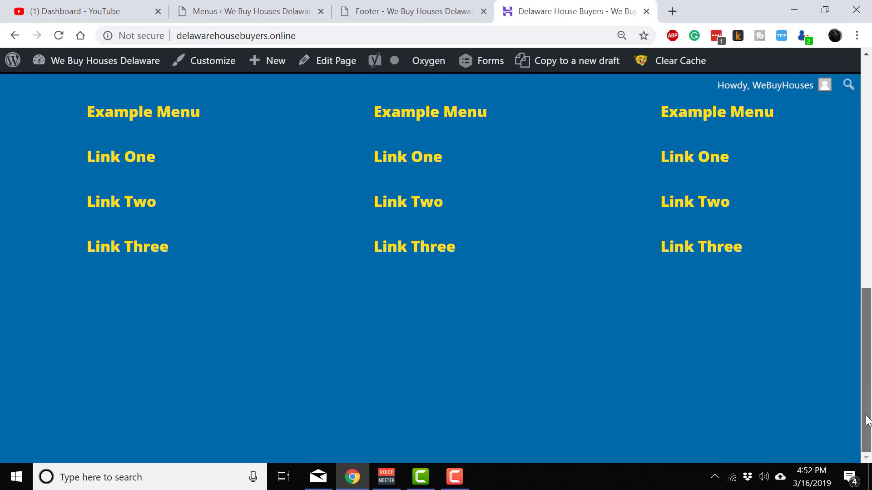
scroll(866, 363, "up", 3)
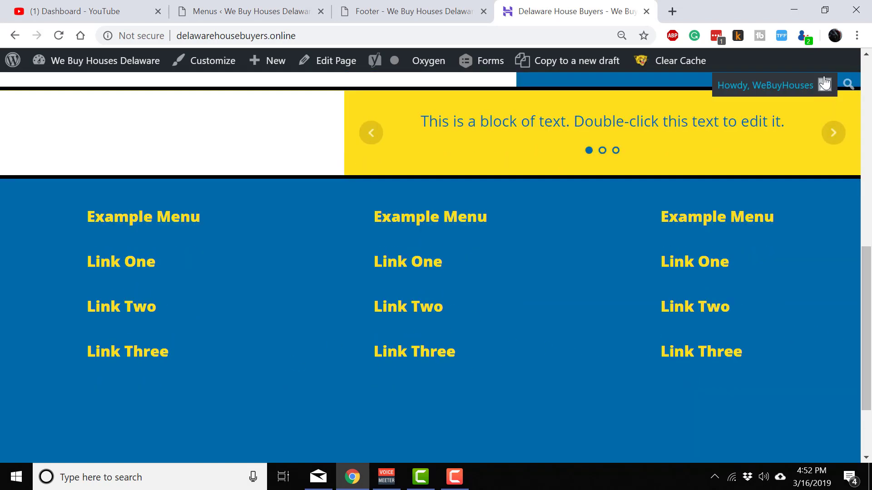
Shrink the browser window below the page container width and inspect the replacement menu in the live site's footer
left_click(825, 10)
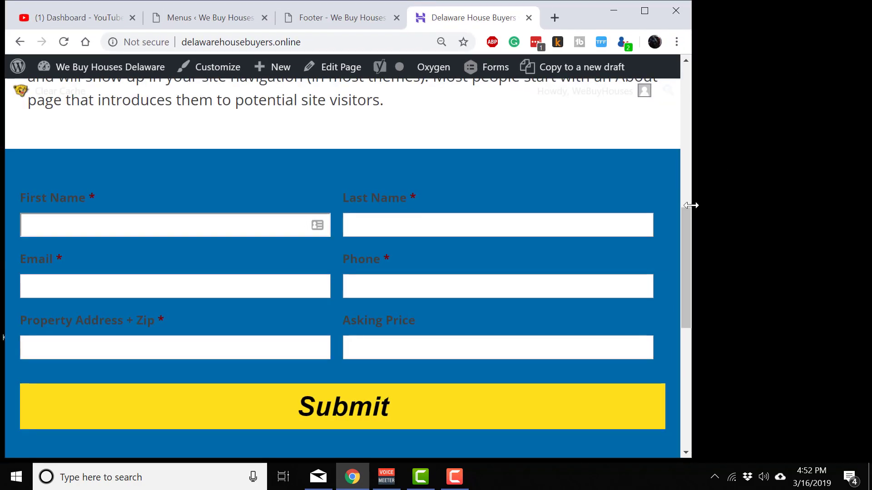
left_click_drag(683, 256, 685, 400)
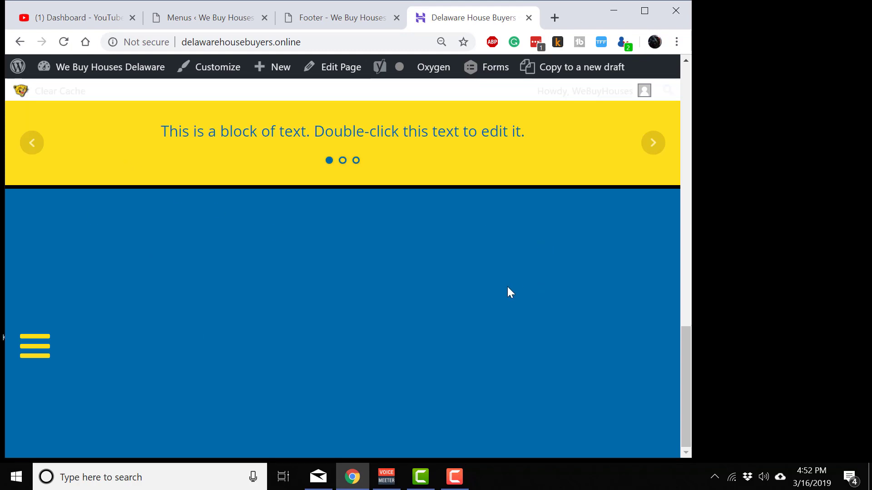
scroll(361, 284, "up", 1)
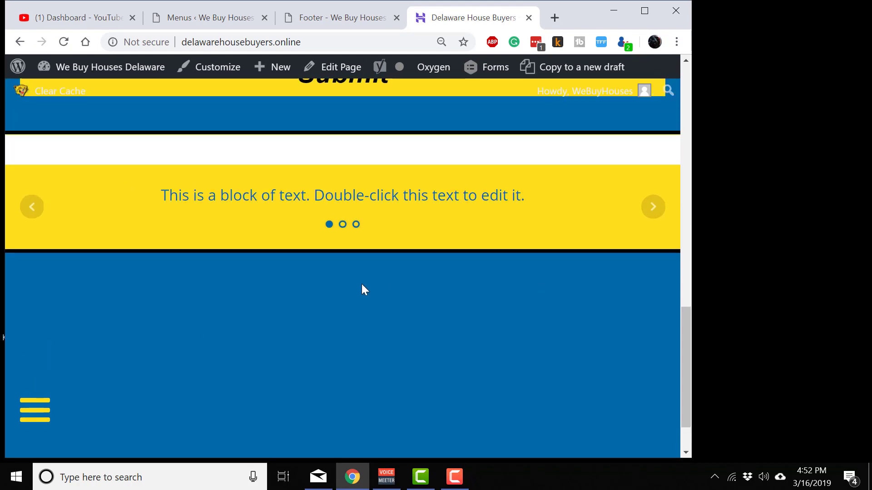
scroll(362, 284, "down", 1)
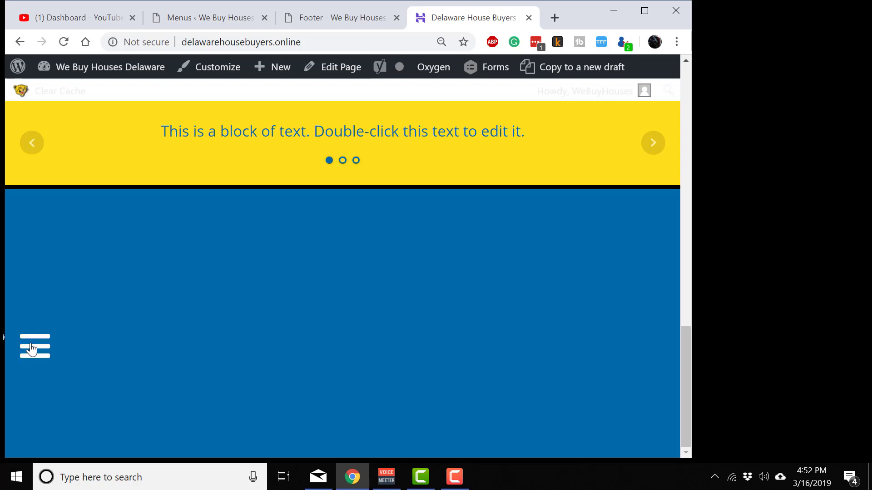
Switch to the site's WordPress Menus admin page
left_click(220, 17)
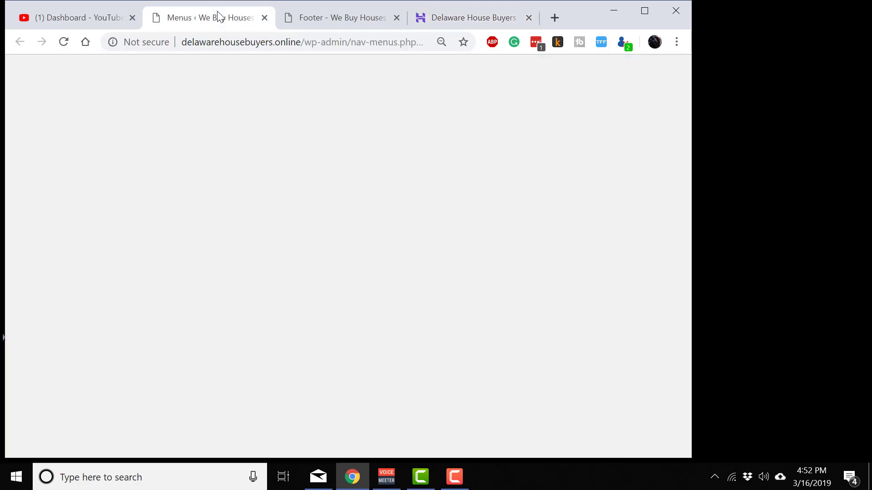